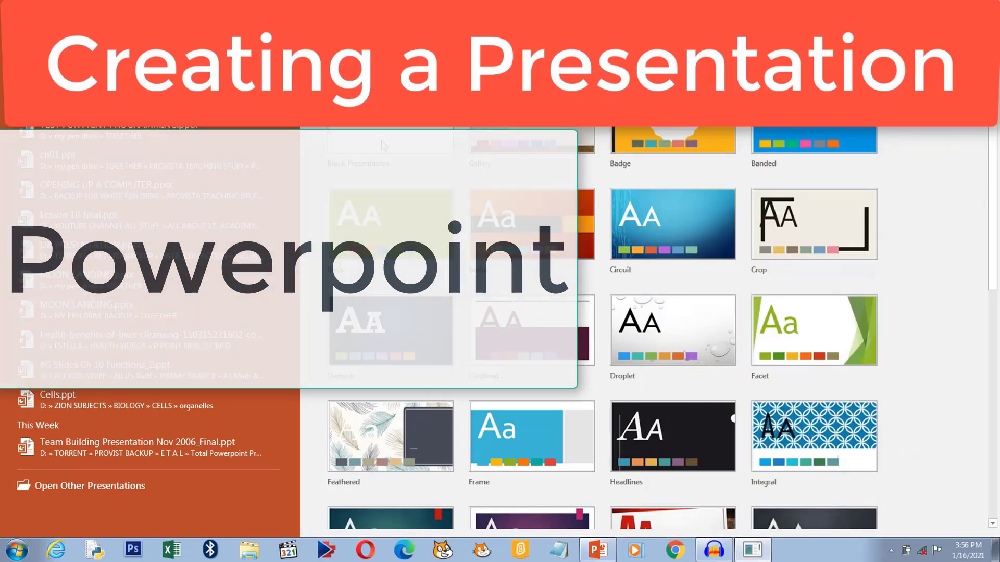
Create a new presentation from the Blank Presentation template
{"action": "left_click", "coordinate": [383, 144]}
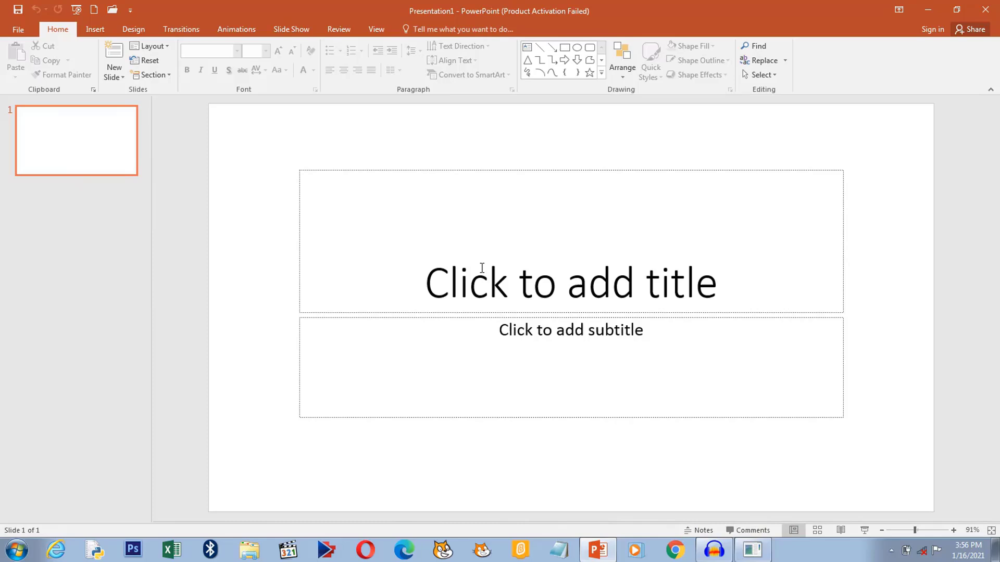
Title the first slide 'Introducing Techmorrow' with the subtitle 'Unmantched Quality'
{"action": "left_click", "coordinate": [490, 270]}
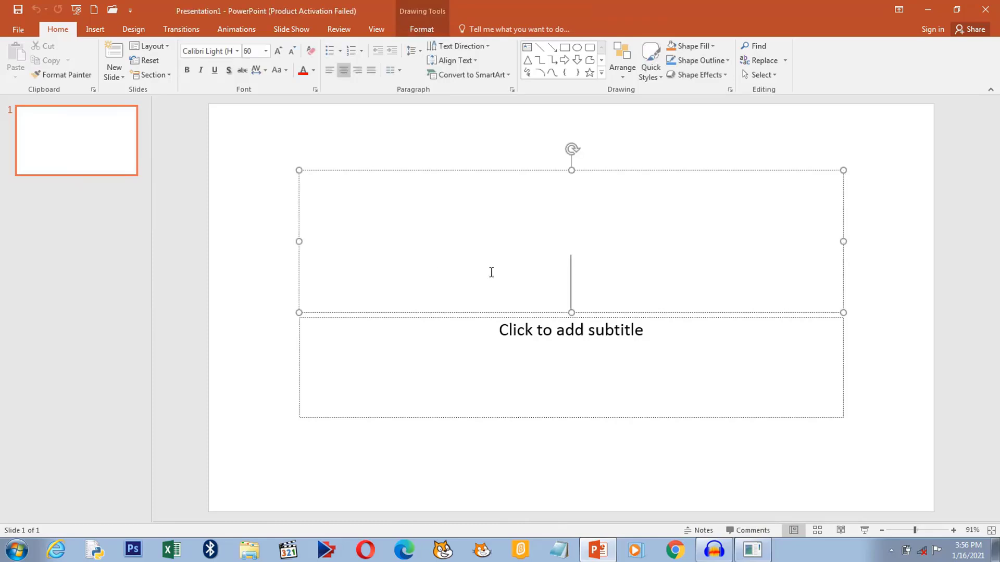
{"action": "key", "text": "Escape"}
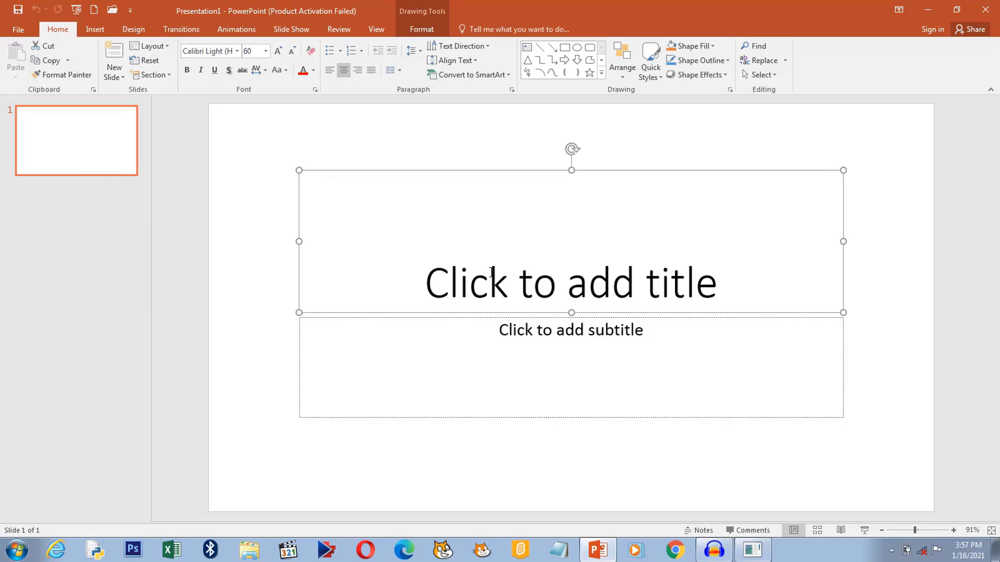
{"action": "left_click", "coordinate": [518, 284]}
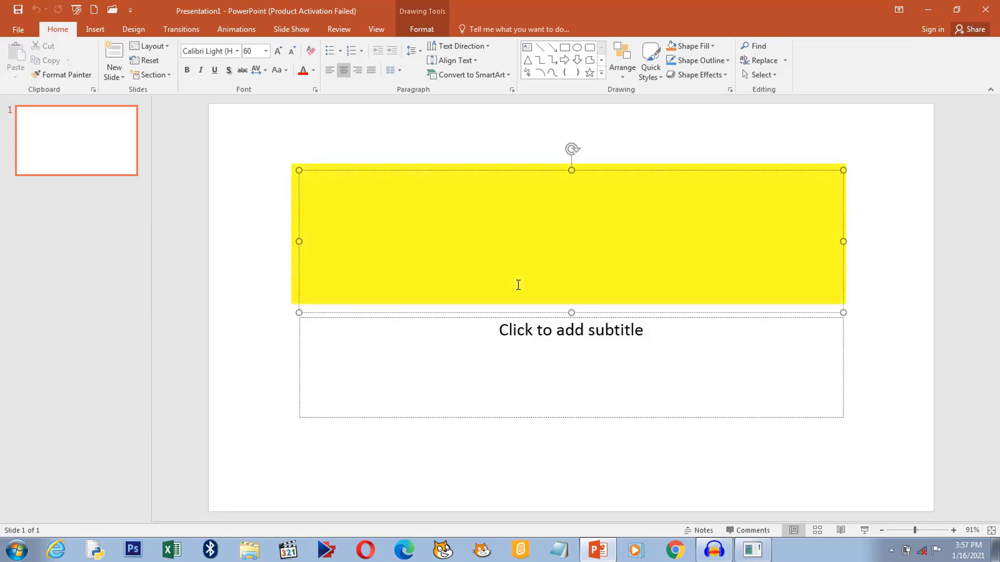
{"action": "type", "text": "Intro"}
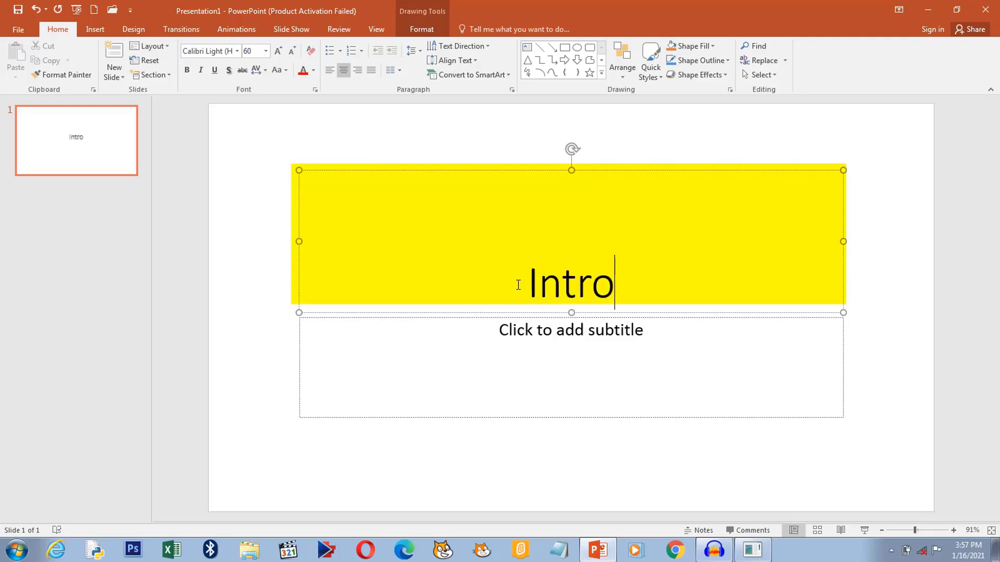
{"action": "type", "text": "ducing Techmorrow"}
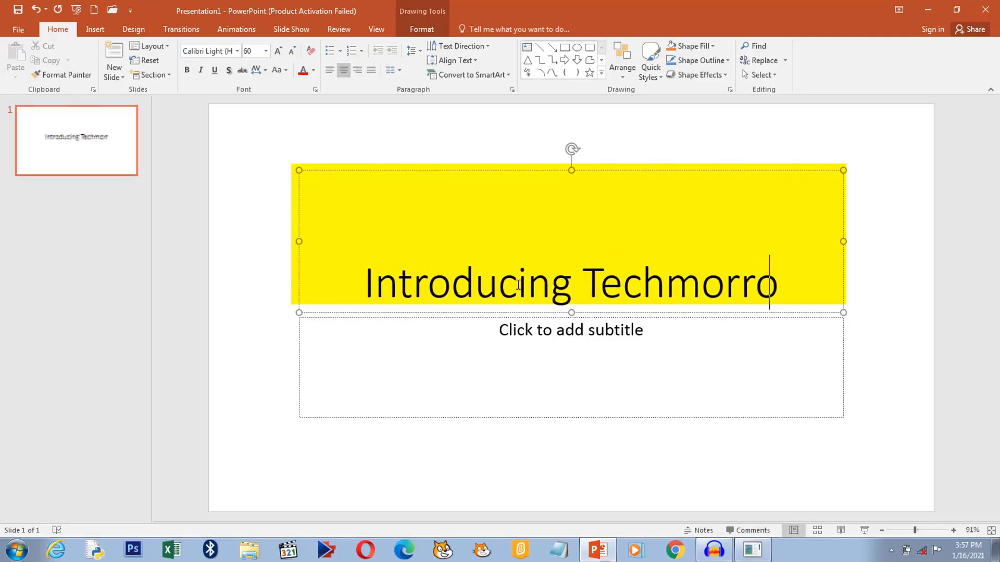
{"action": "left_click", "coordinate": [571, 336]}
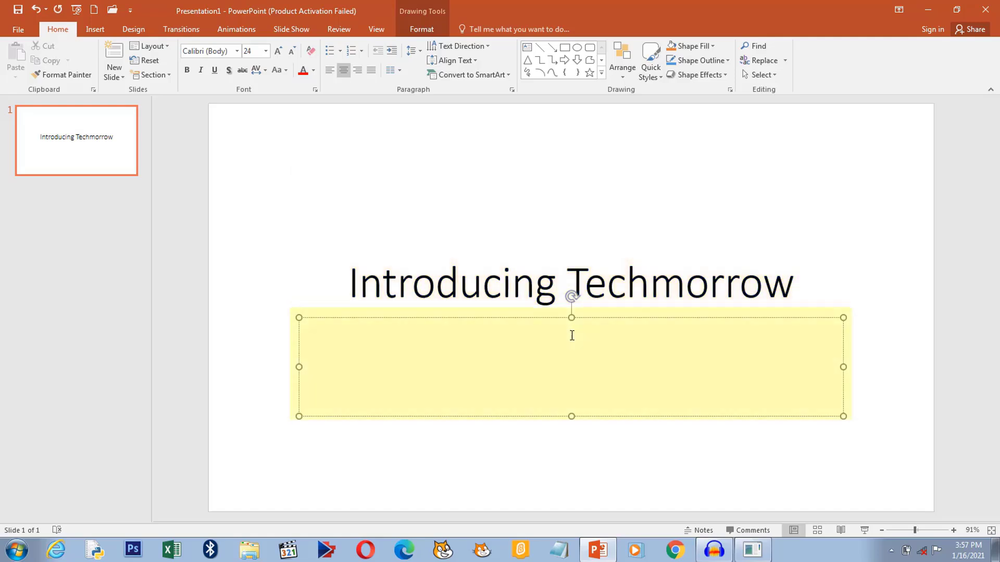
{"action": "type", "text": "Unmantched Quality"}
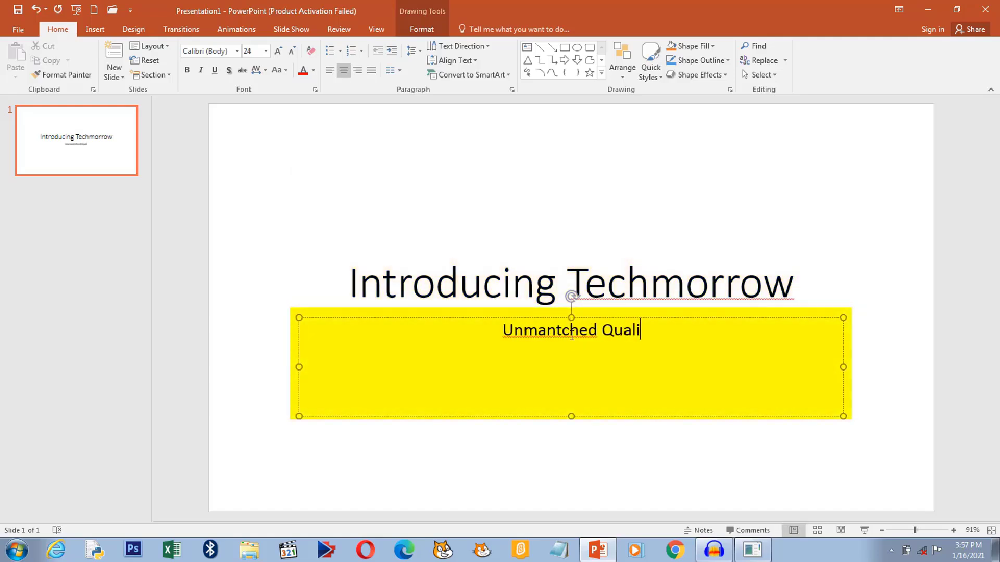
{"action": "left_click", "coordinate": [638, 173]}
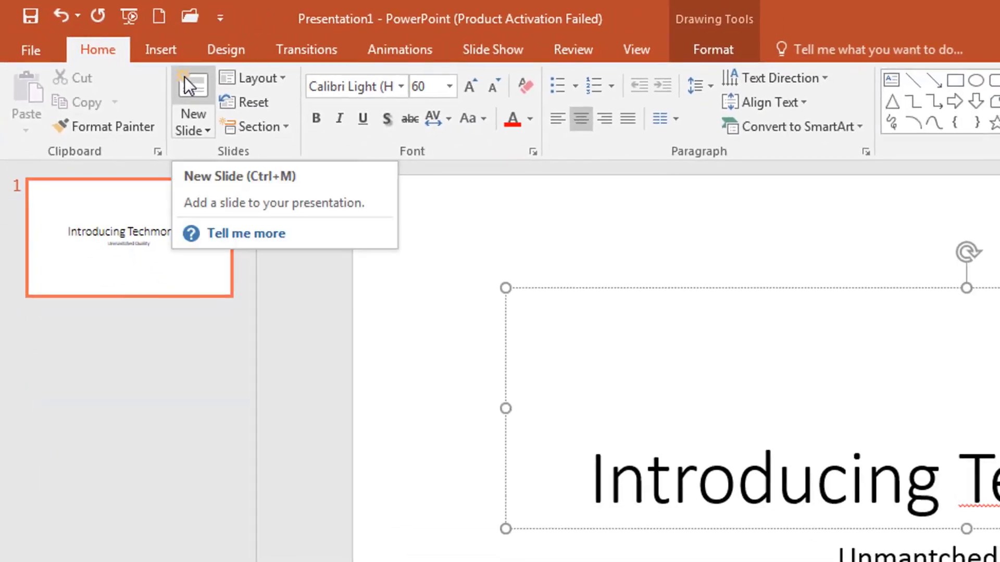
Add slide 2 titled 'Who are we?' with a paragraph describing Techmorrow as a computers and accessories manufacturer
{"action": "left_click", "coordinate": [184, 77]}
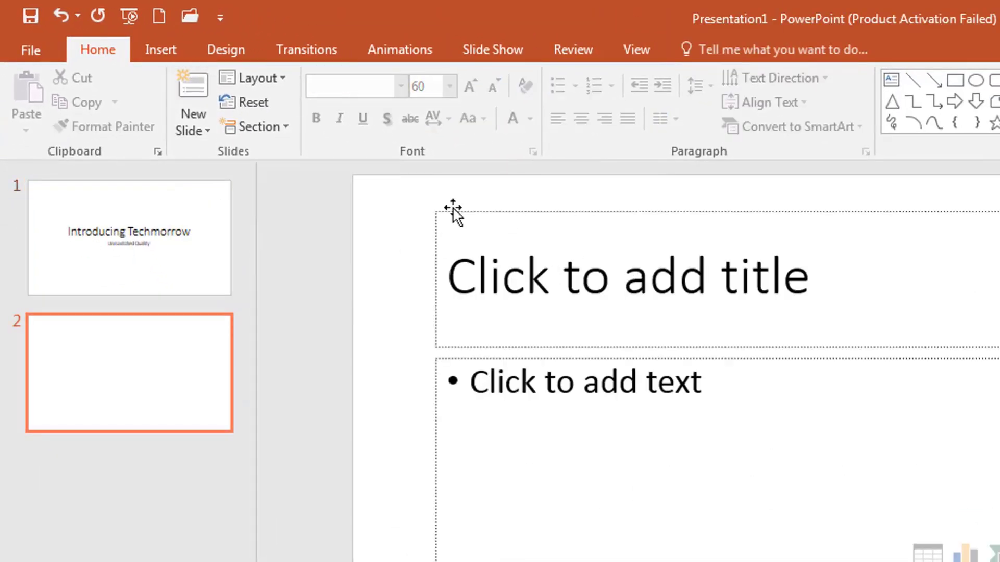
{"action": "left_click", "coordinate": [676, 280]}
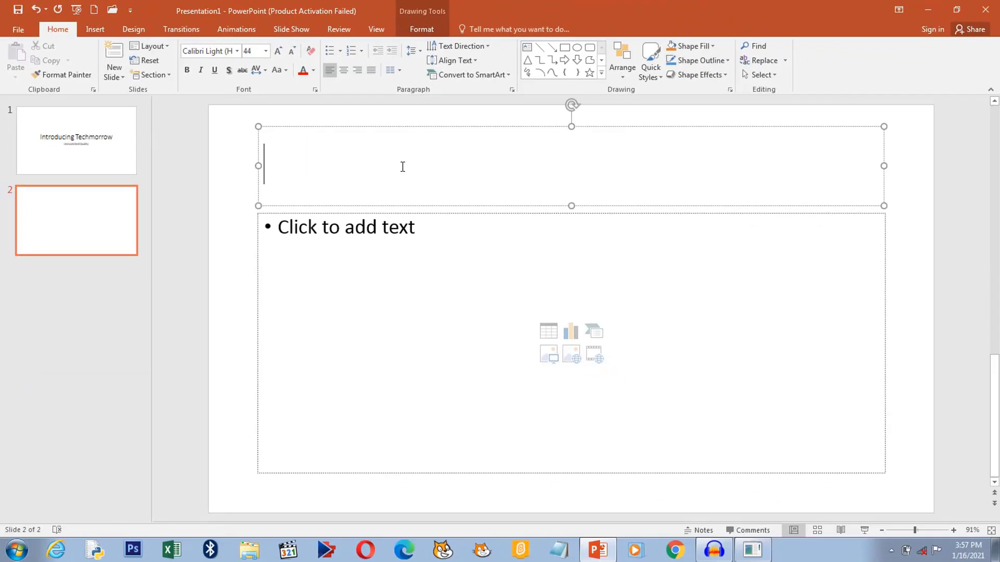
{"action": "type", "text": "W"}
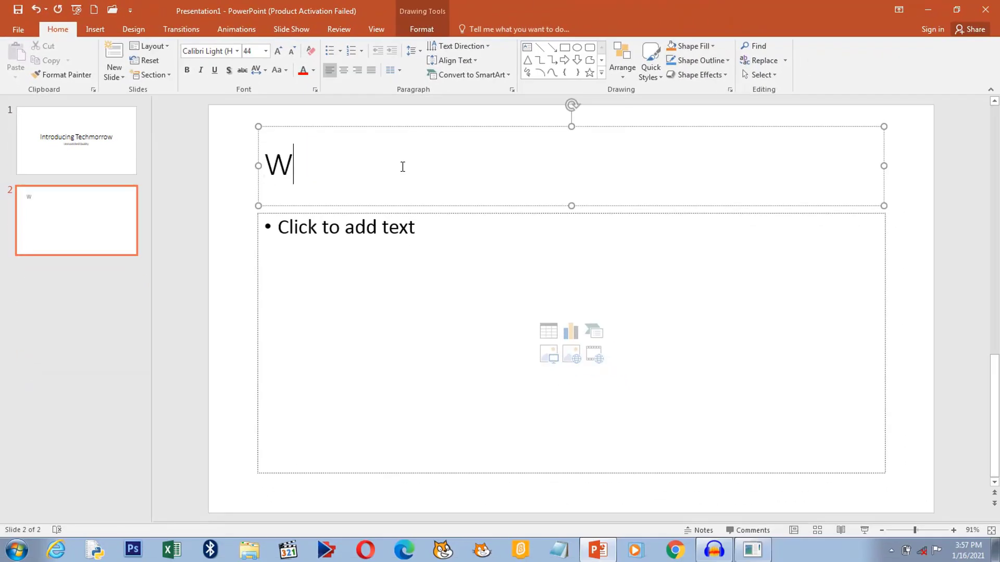
{"action": "type", "text": "ho are we?"}
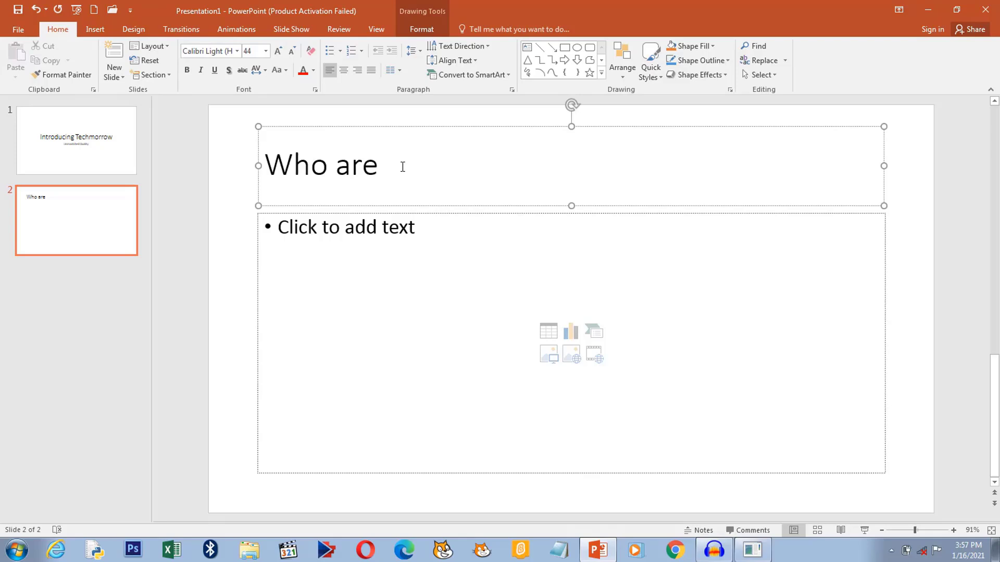
{"action": "left_click", "coordinate": [358, 230]}
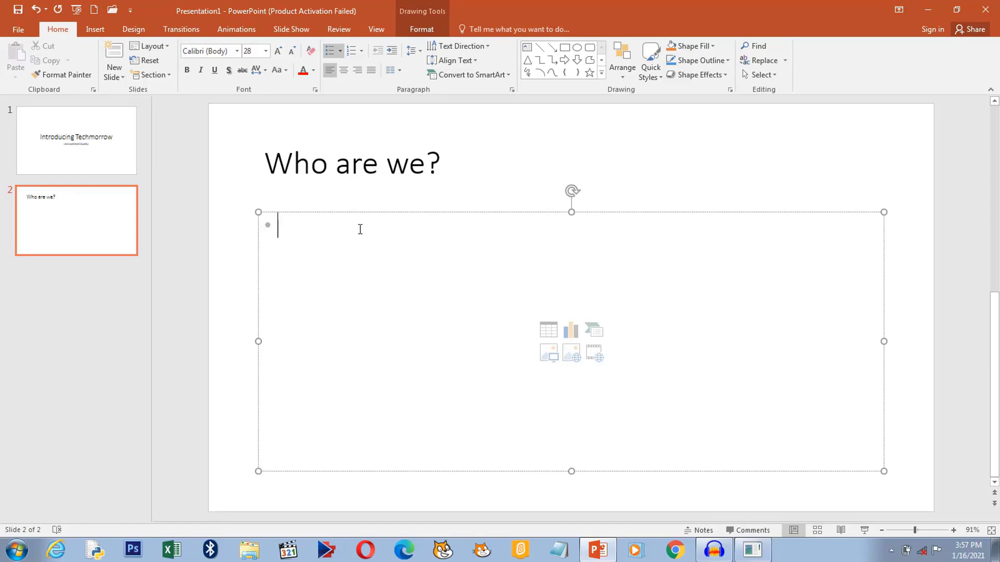
{"action": "type", "text": "Techmorrow is a computers and computer accessories manufacturing company.  The company was ounded by a group of visionaries who wanted to make a difference in the industry by providing quality products and services worldwide."}
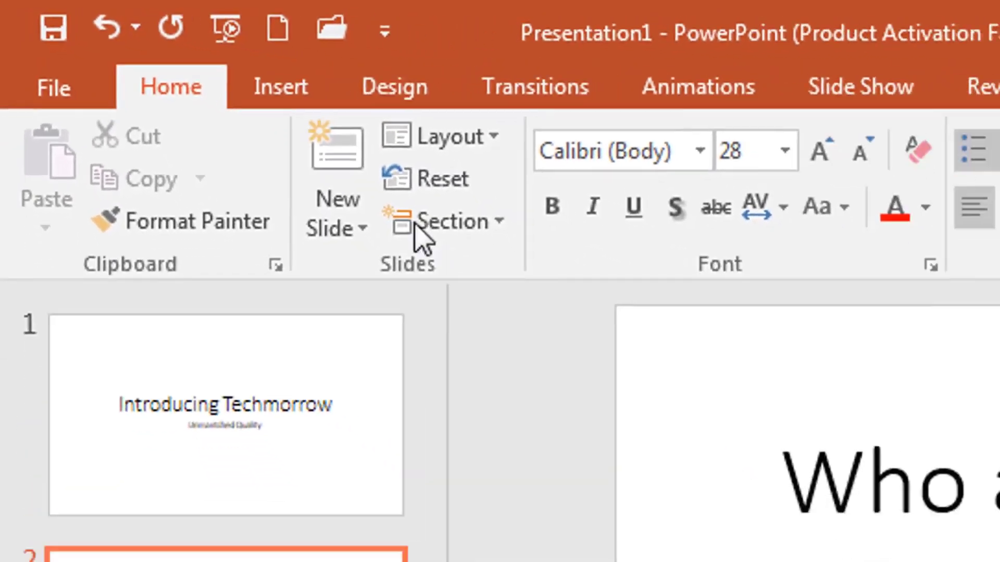
Add slide 3 titled 'Our Products'
{"action": "left_click", "coordinate": [437, 193]}
{"action": "left_click", "coordinate": [322, 159]}
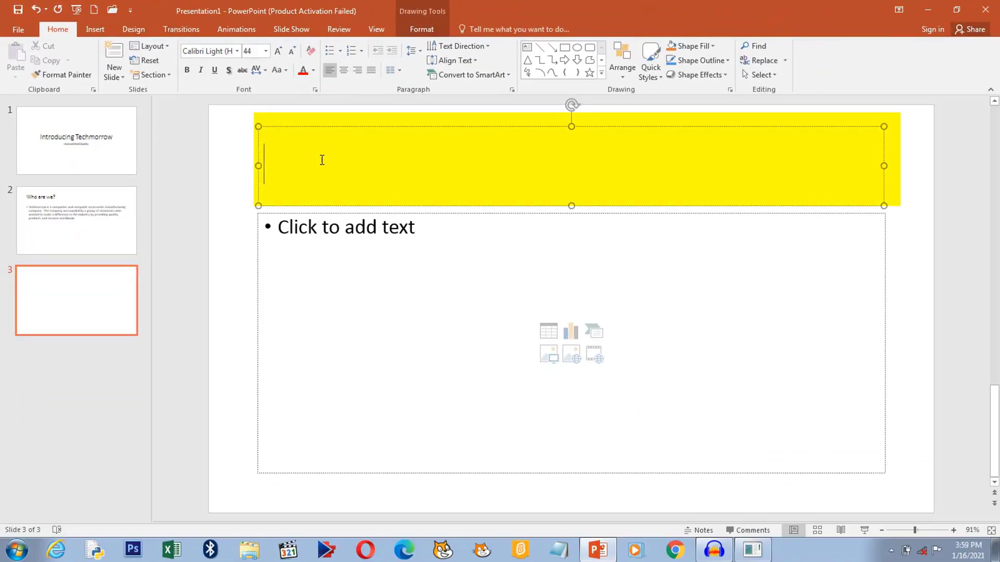
{"action": "type", "text": "Our Products"}
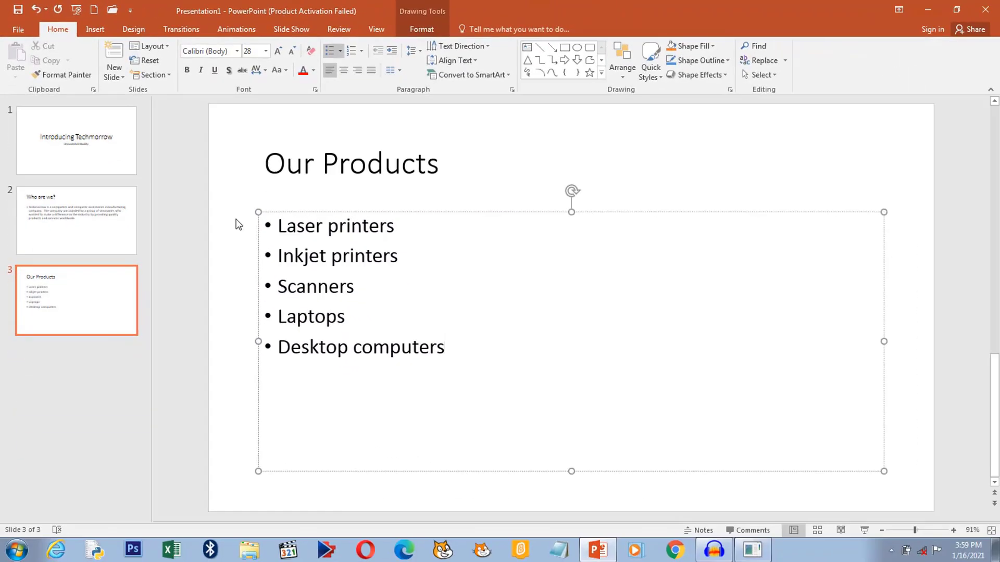
Add slide 4 titled 'Where do we operate?'
{"action": "left_click", "coordinate": [114, 52]}
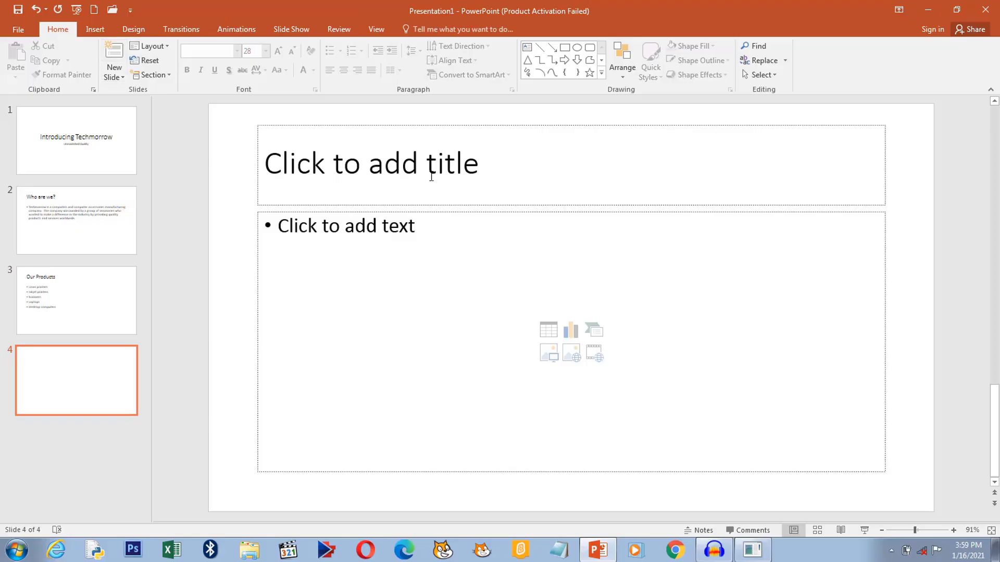
{"action": "left_click", "coordinate": [431, 177]}
{"action": "type", "text": "Where do we"}
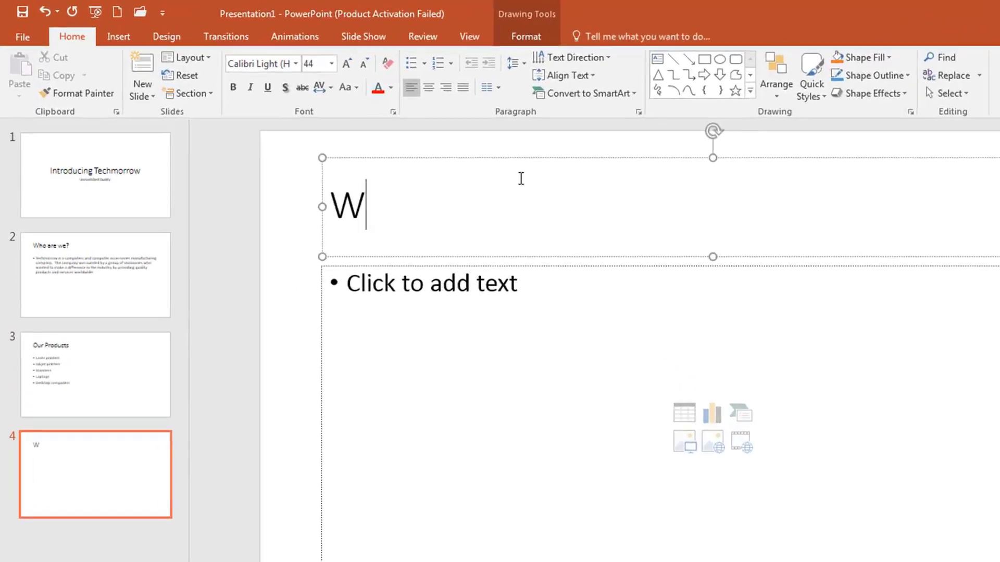
{"action": "type", "text": " operate?"}
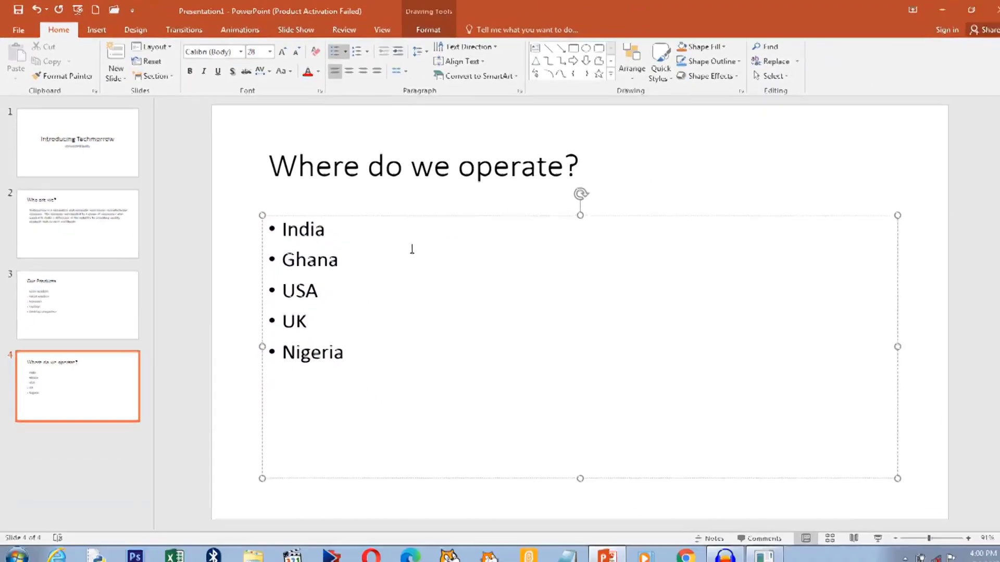
Add slide 5 titled 'What is our future?'
{"action": "left_click", "coordinate": [115, 52]}
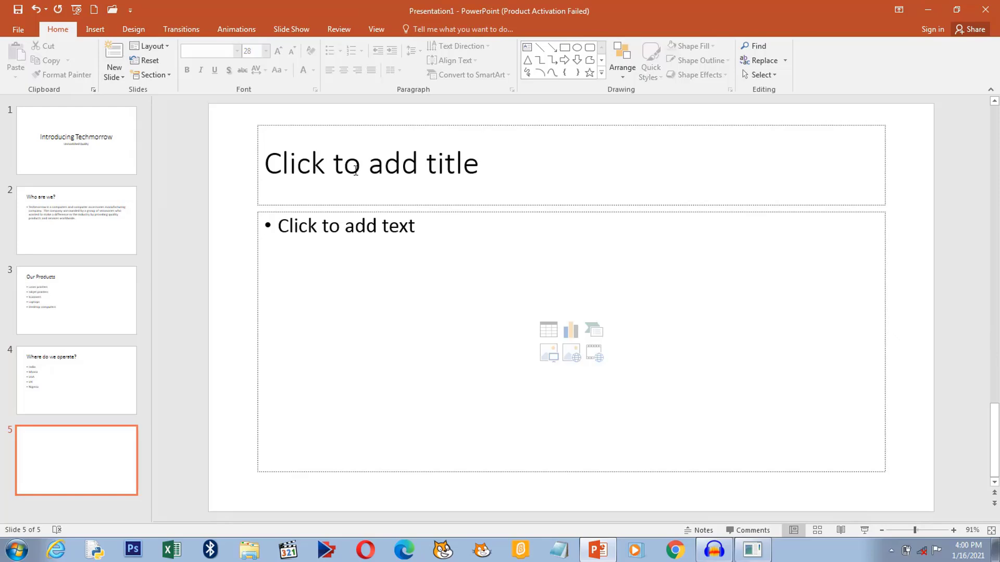
{"action": "left_click", "coordinate": [355, 171]}
{"action": "type", "text": "What is our"}
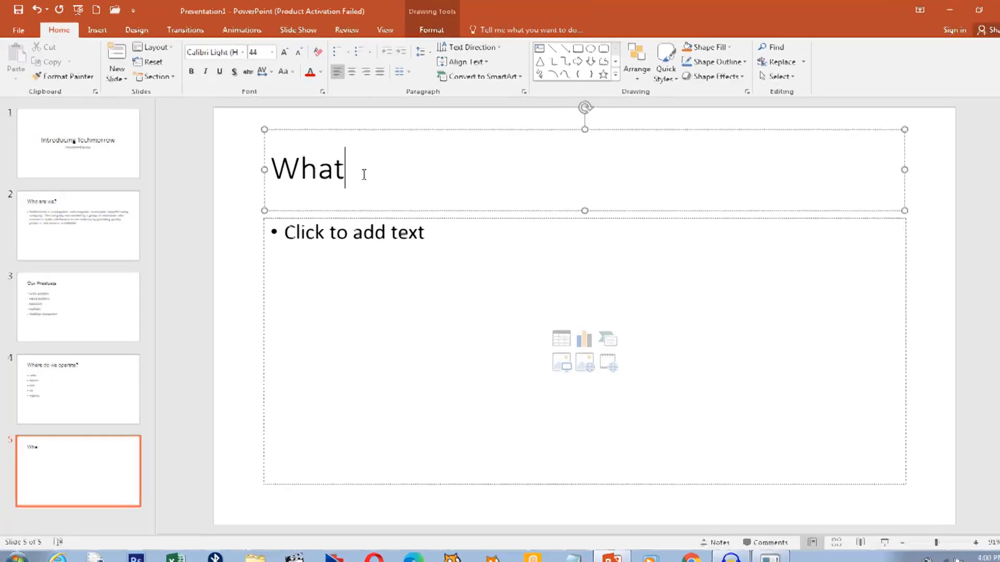
{"action": "type", "text": " f"}
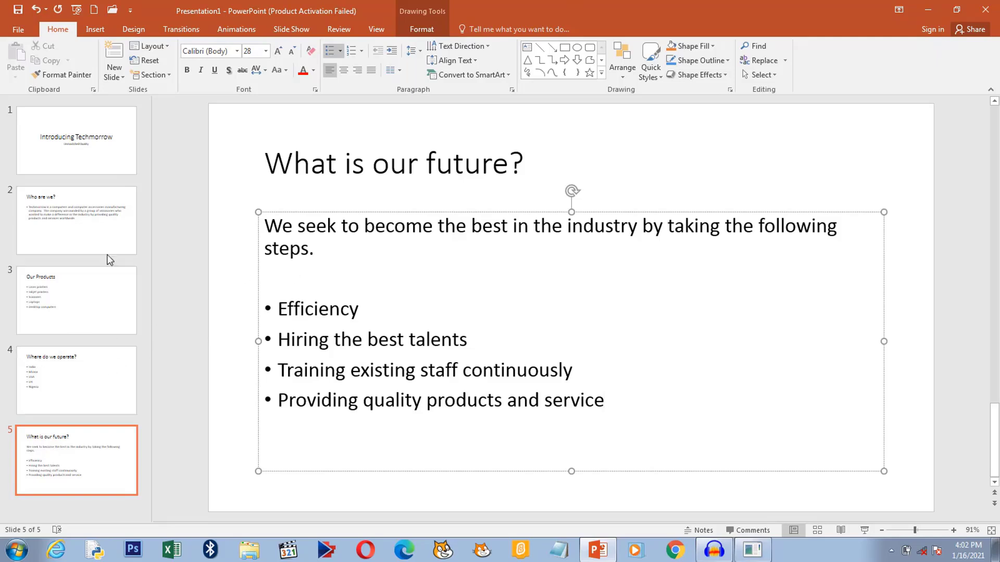
Add slide 6 titled 'How can you benefit from our products?'
{"action": "left_click", "coordinate": [115, 51]}
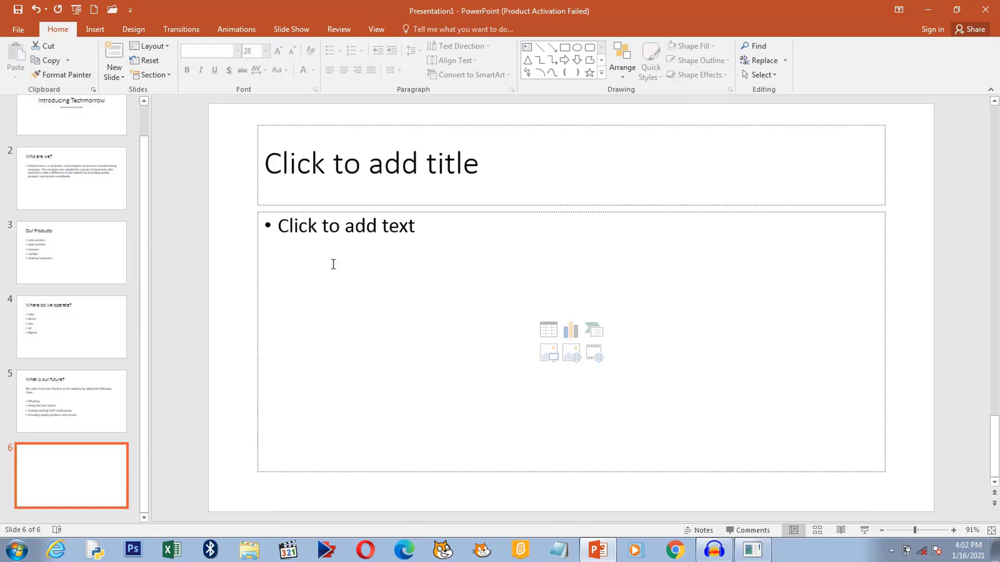
{"action": "left_click", "coordinate": [408, 163]}
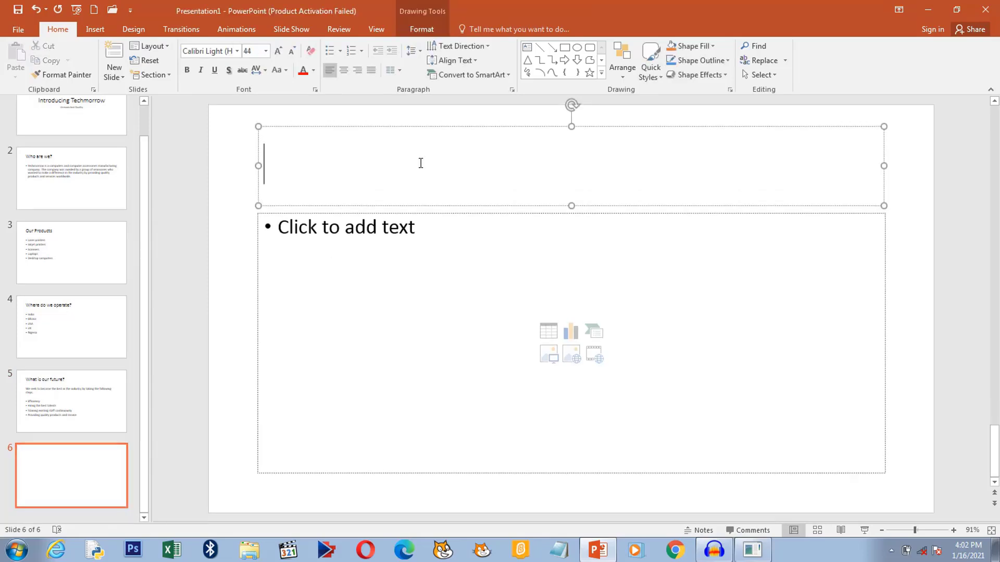
{"action": "type", "text": "How can you"}
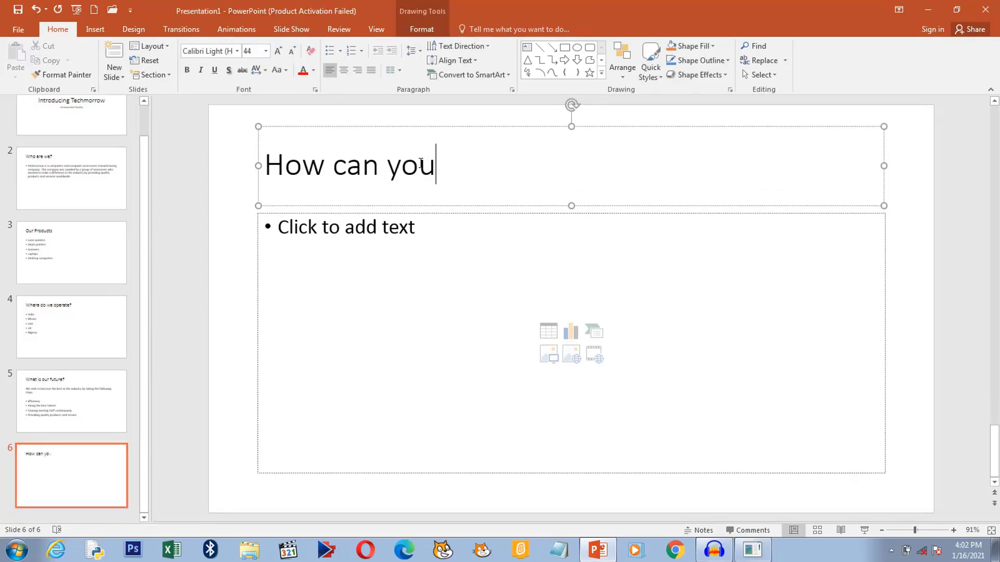
{"action": "type", "text": " benefit"}
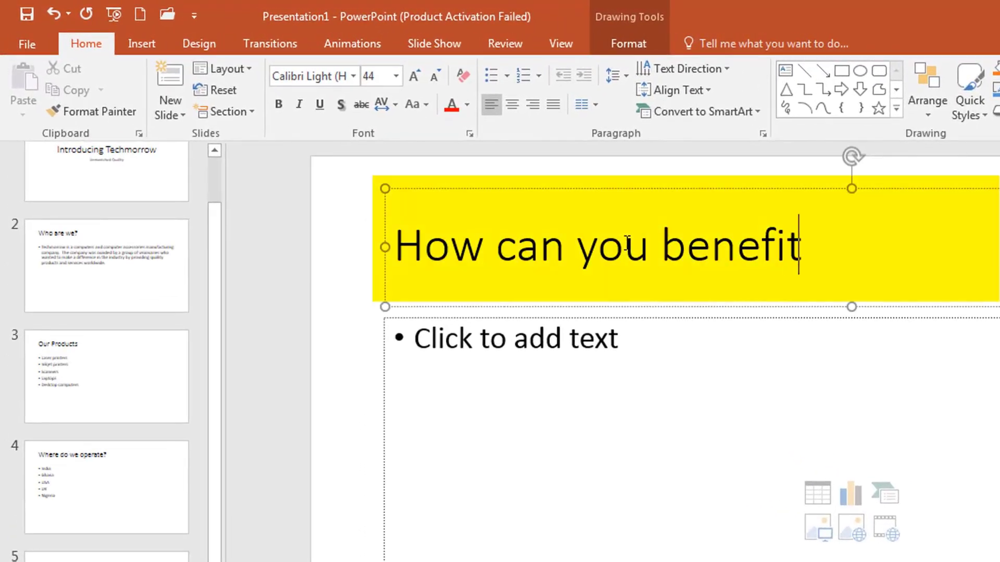
{"action": "type", "text": " from "}
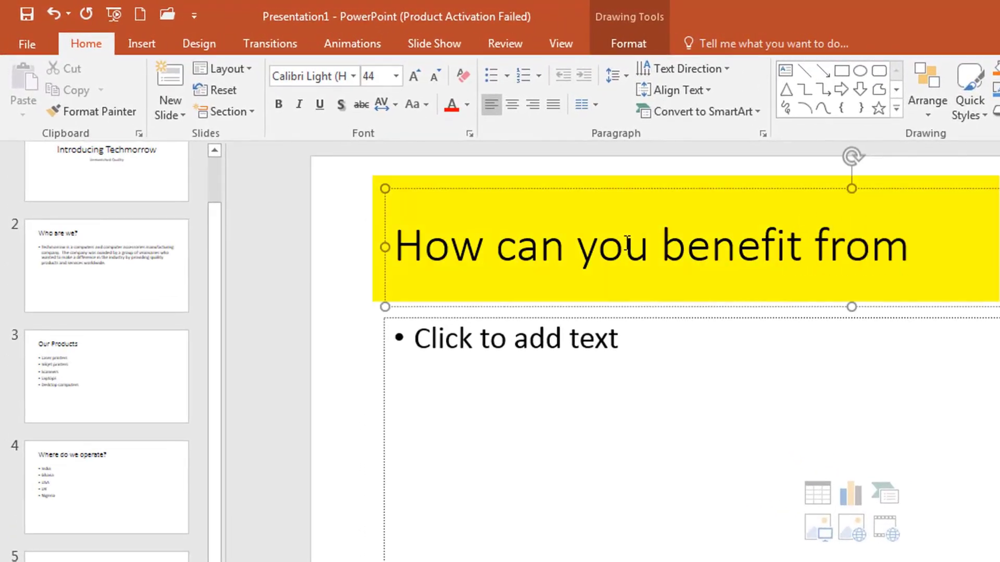
{"action": "type", "text": "our products?"}
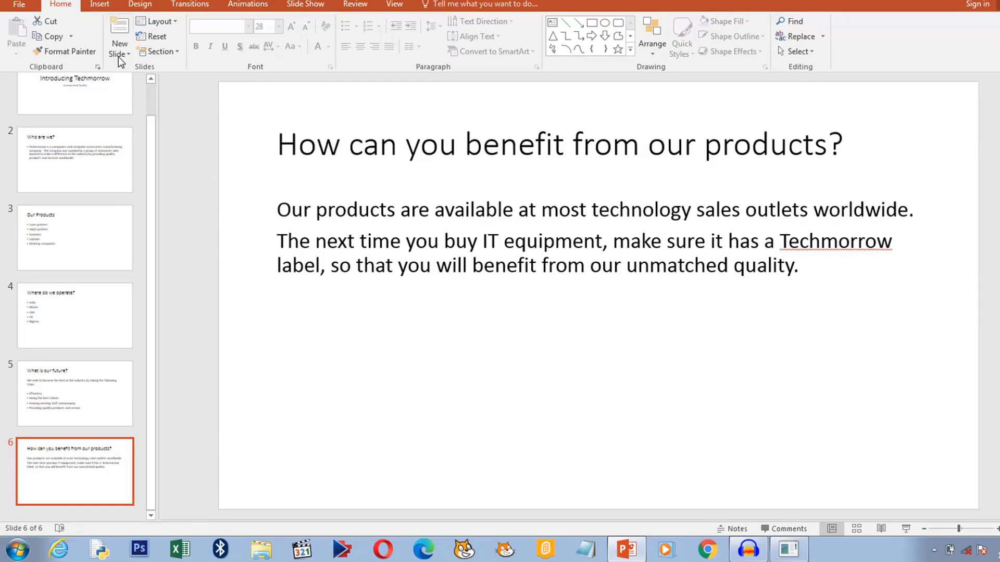
Add slide 7 with the title 'Thank you'
{"action": "left_click", "coordinate": [119, 25]}
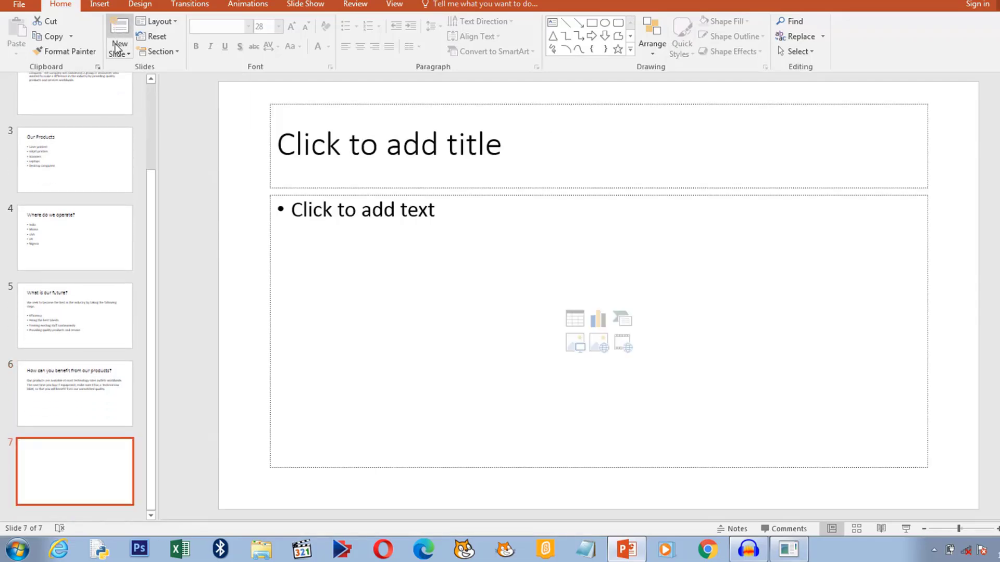
{"action": "left_click", "coordinate": [421, 152]}
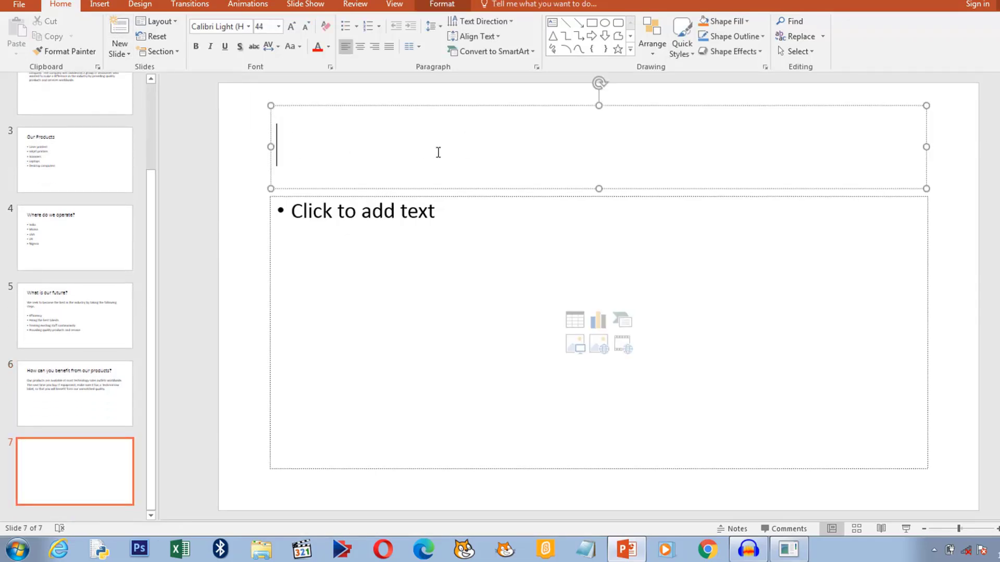
{"action": "type", "text": "Thank "}
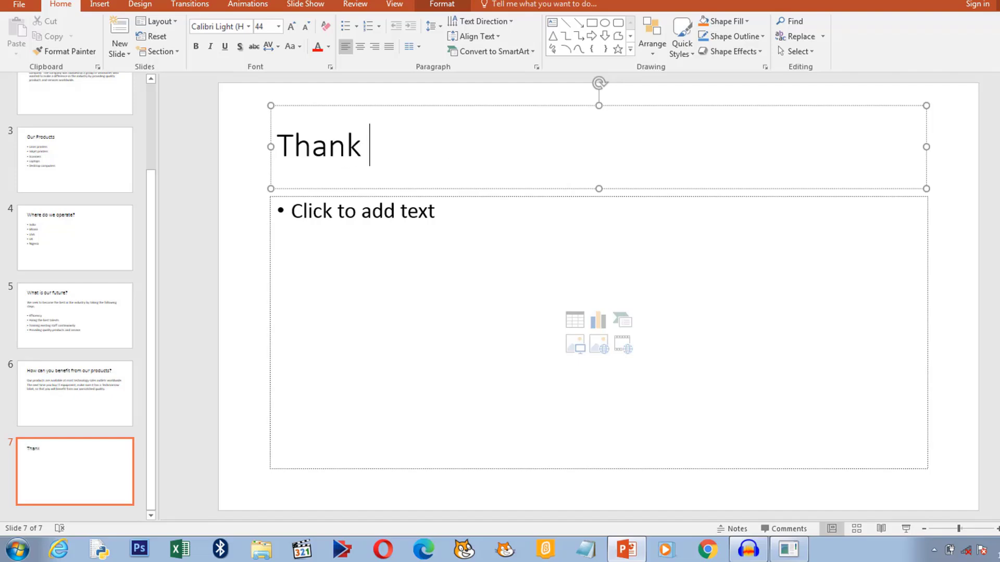
{"action": "type", "text": "your"}
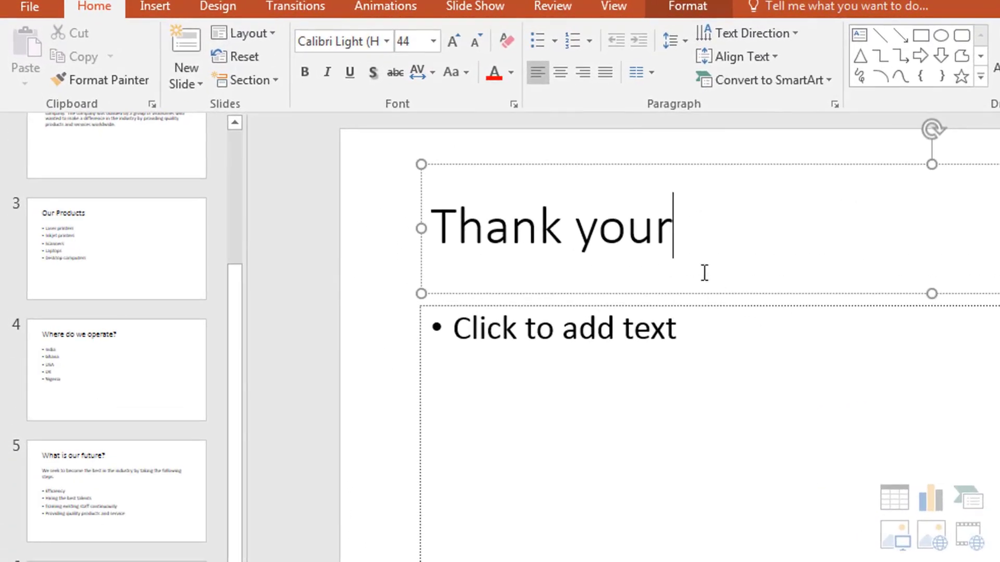
{"action": "key", "text": "BackSpace"}
Centre the 'Thank you' title and set it to 88 pt
{"action": "left_click", "coordinate": [560, 80]}
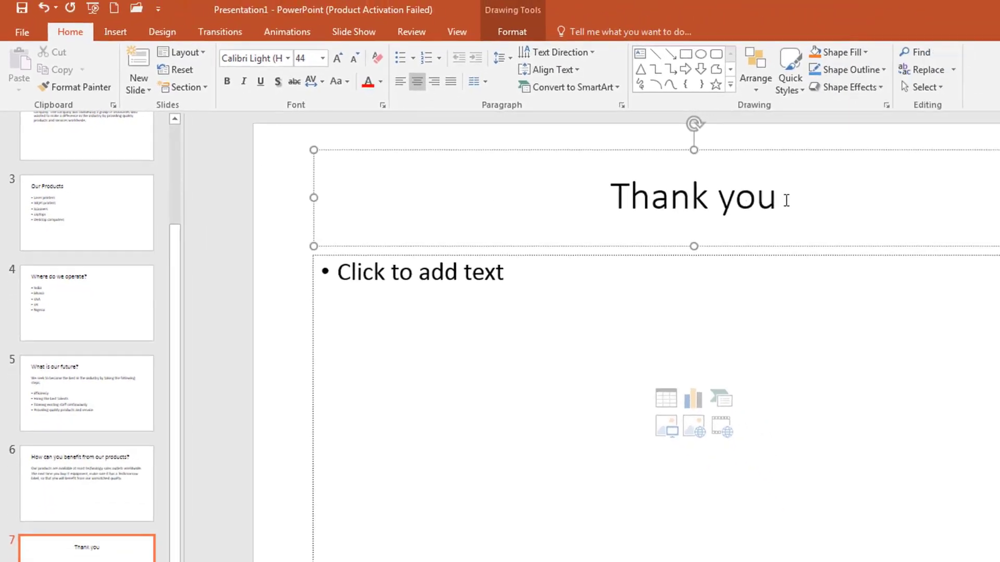
{"action": "left_click_drag", "start_coordinate": [786, 201], "coordinate": [600, 203]}
{"action": "left_click", "coordinate": [323, 58]}
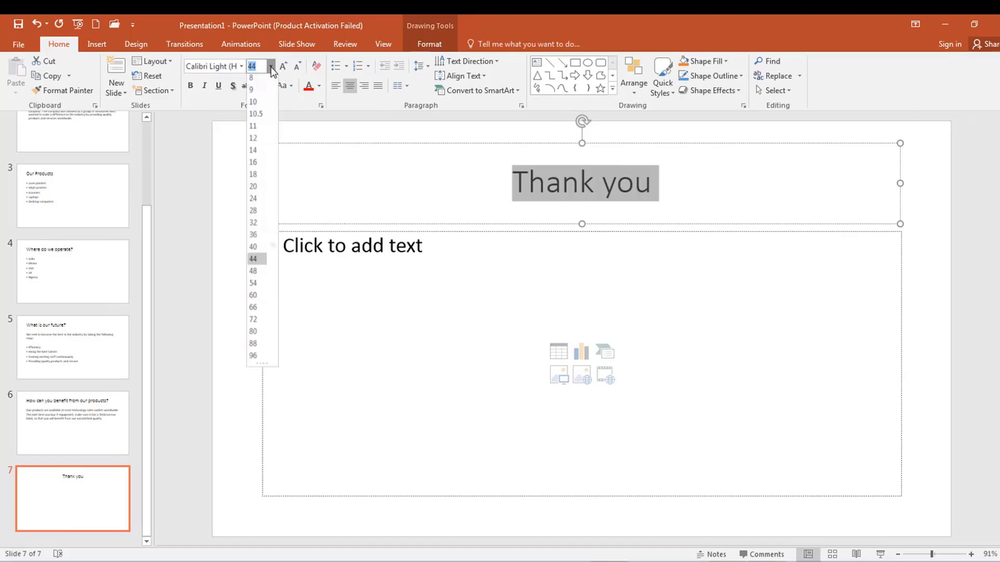
{"action": "left_click", "coordinate": [256, 347]}
Delete the empty content box and move the title down to mid-slide
{"action": "left_click", "coordinate": [457, 234]}
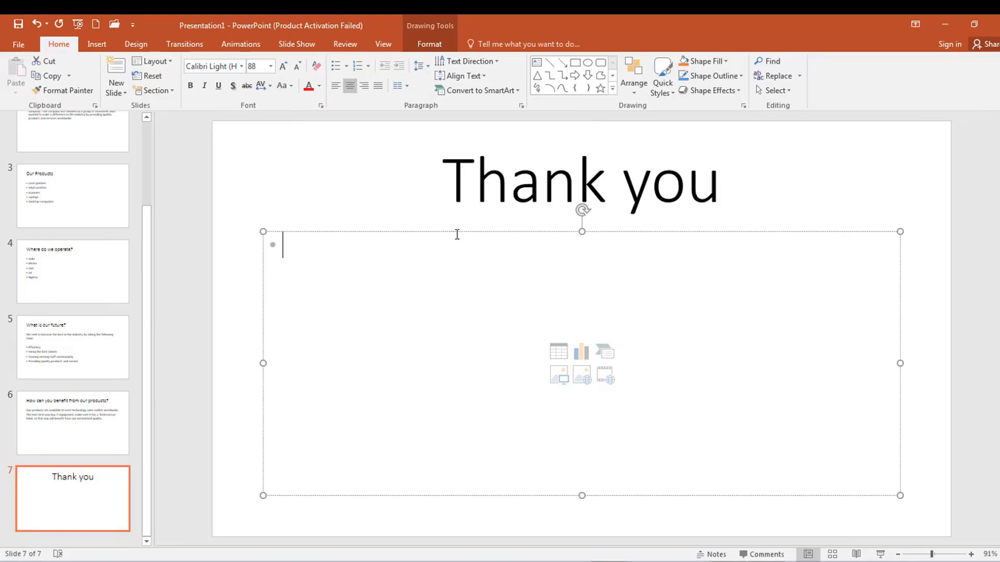
{"action": "left_click", "coordinate": [456, 232]}
{"action": "key", "text": "Delete"}
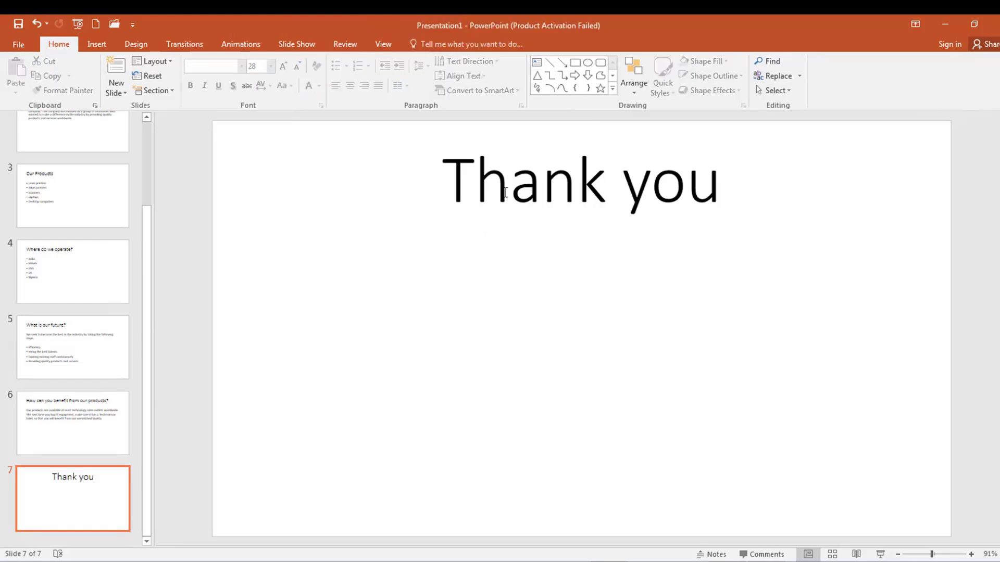
{"action": "left_click", "coordinate": [538, 144]}
{"action": "left_click_drag", "start_coordinate": [538, 158], "coordinate": [537, 230]}
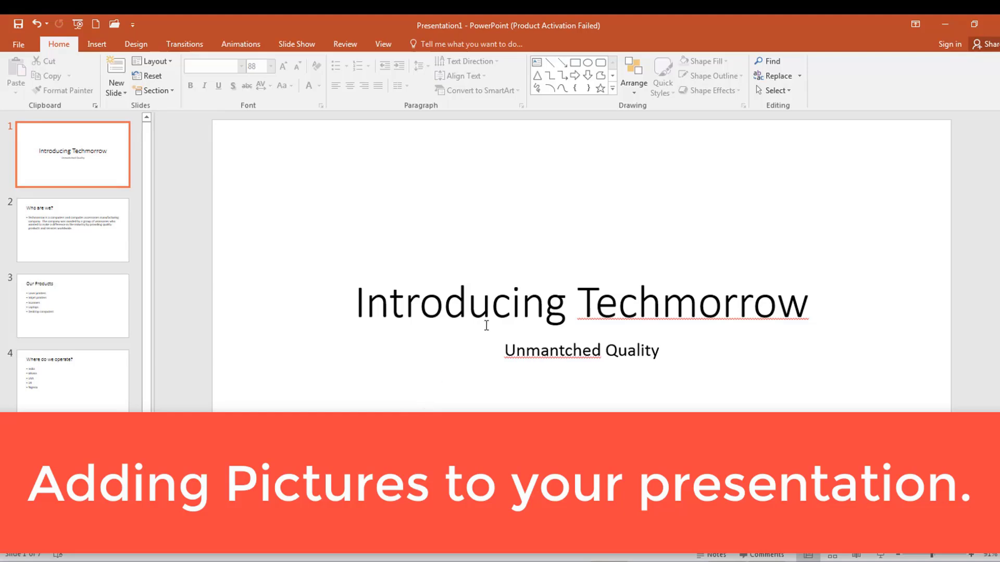
Page through the slide thumbnails and open slide 3, 'Our Products'
{"action": "left_click", "coordinate": [92, 163]}
{"action": "left_click", "coordinate": [89, 246]}
{"action": "left_click", "coordinate": [92, 159]}
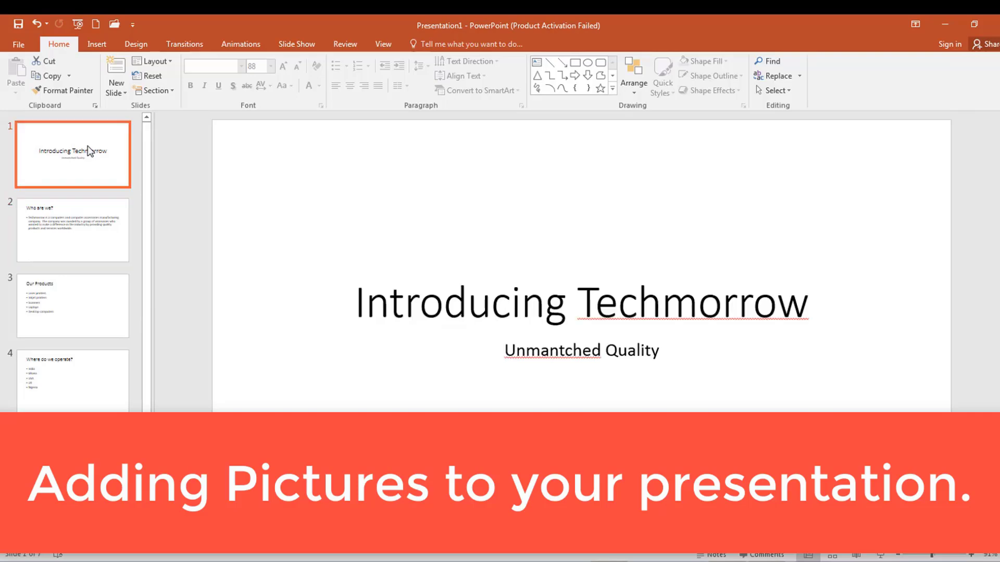
{"action": "left_click", "coordinate": [105, 211]}
{"action": "left_click", "coordinate": [92, 311]}
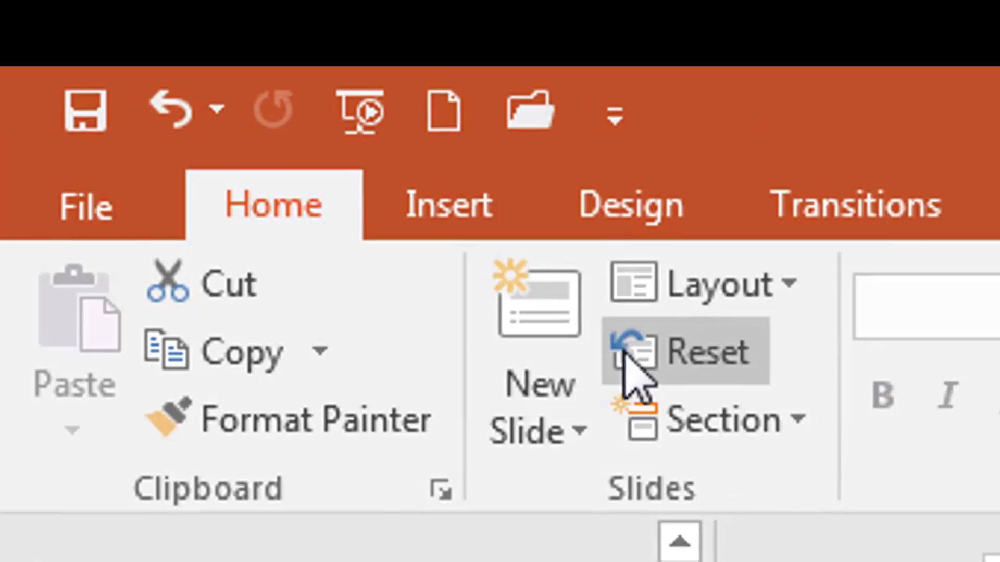
Choose computer-158675_1280.png from Desktop\PPOINT 2\PRODUCTS as the picture to insert
{"action": "left_click", "coordinate": [462, 213]}
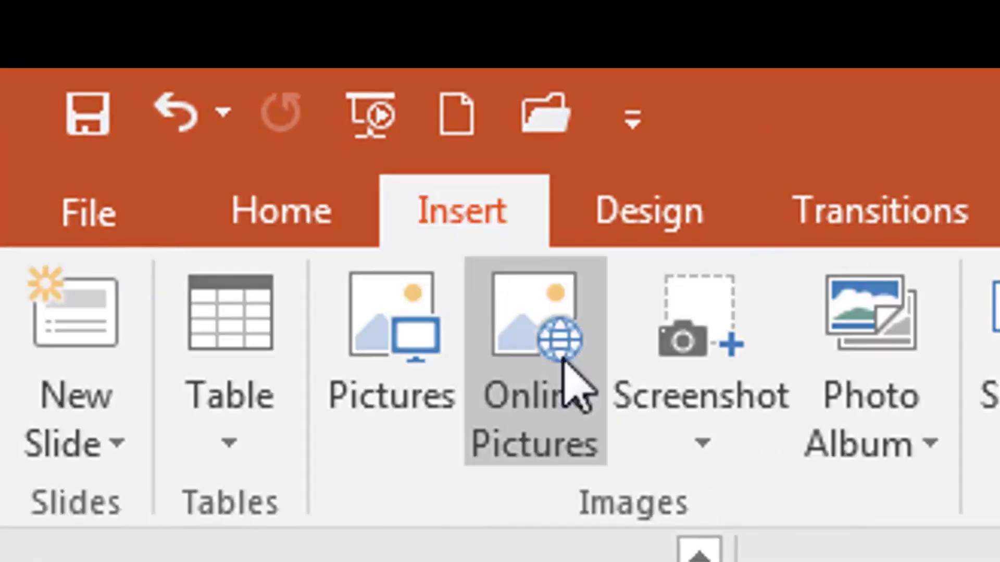
{"action": "left_click", "coordinate": [411, 371]}
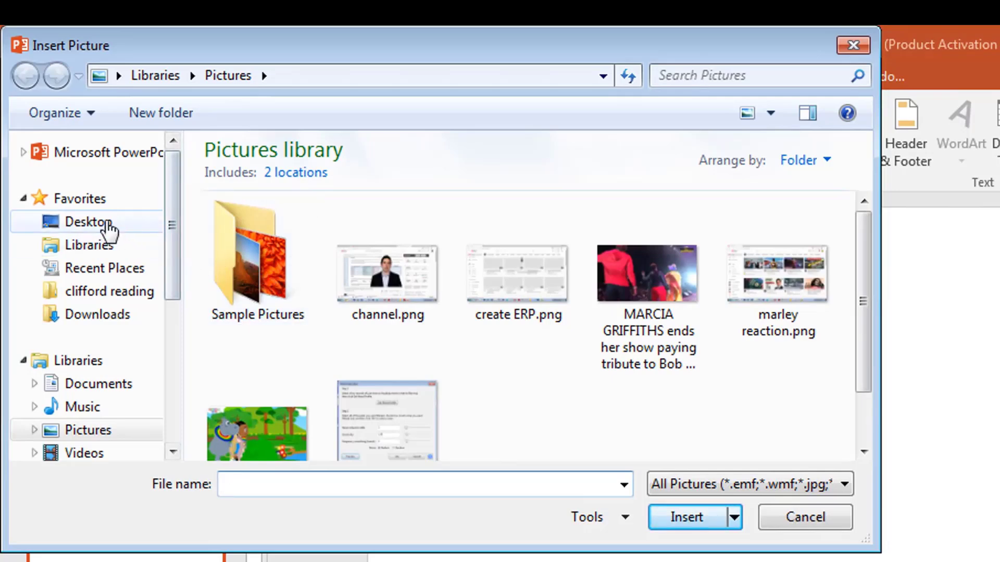
{"action": "left_click", "coordinate": [106, 226]}
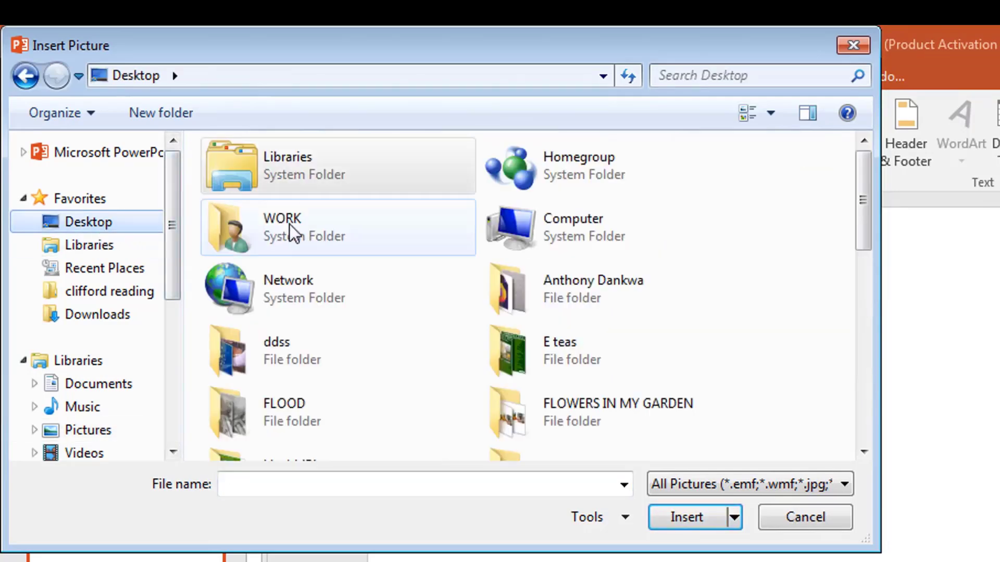
{"action": "left_click", "coordinate": [313, 231]}
{"action": "scroll", "coordinate": [323, 230], "scroll_direction": "down", "scroll_amount": 5}
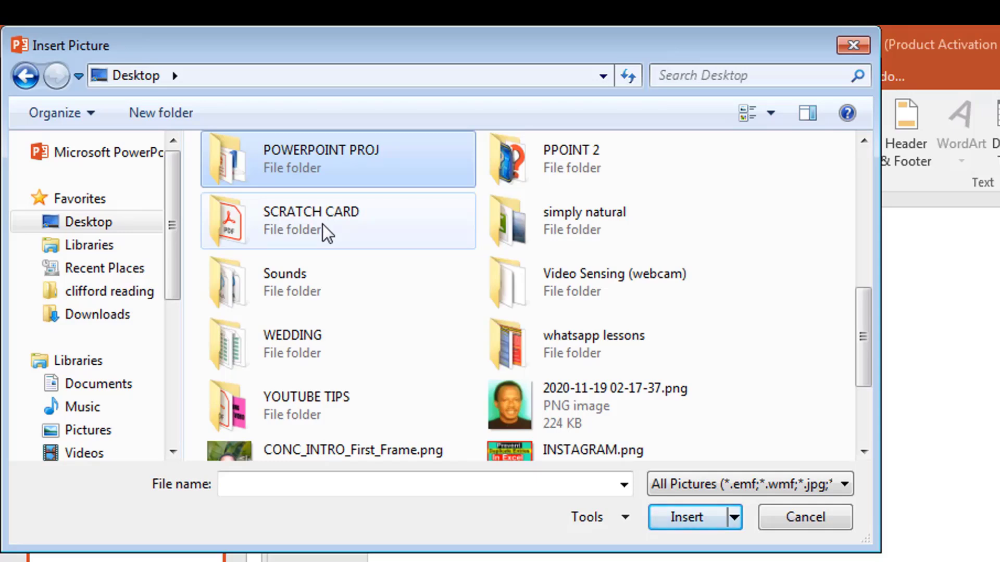
{"action": "double_click", "coordinate": [575, 166]}
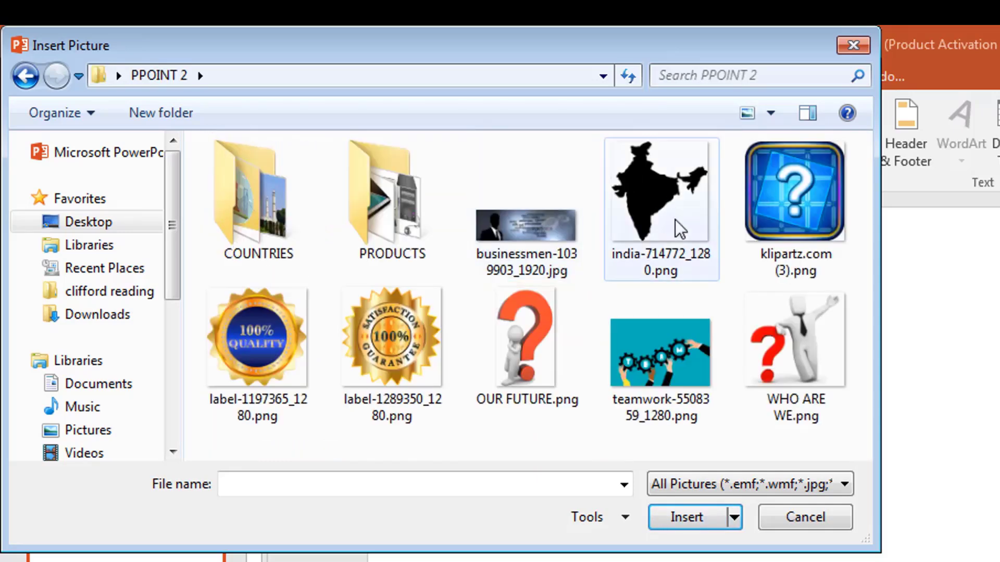
{"action": "left_click", "coordinate": [811, 237]}
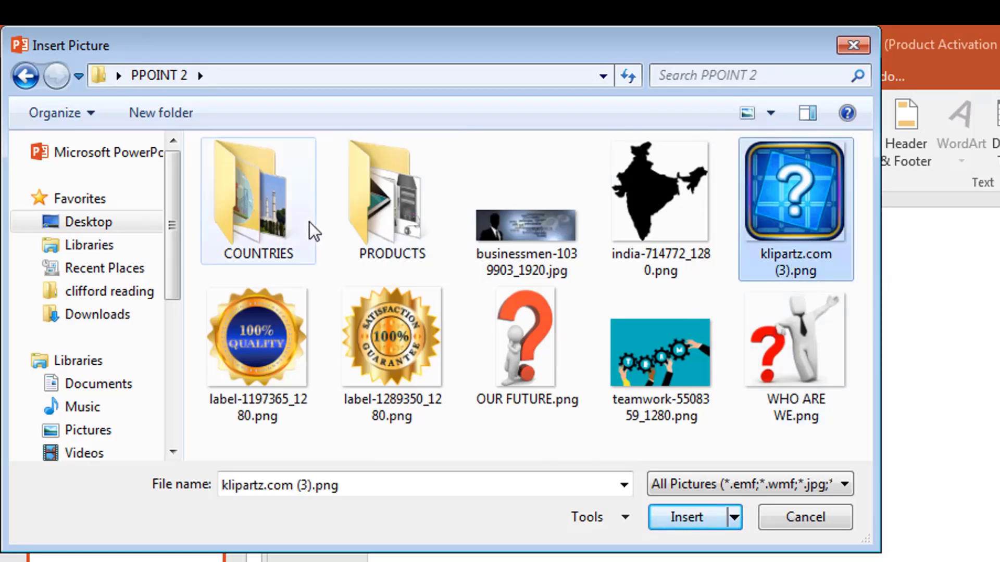
{"action": "double_click", "coordinate": [374, 215]}
{"action": "left_click", "coordinate": [291, 208]}
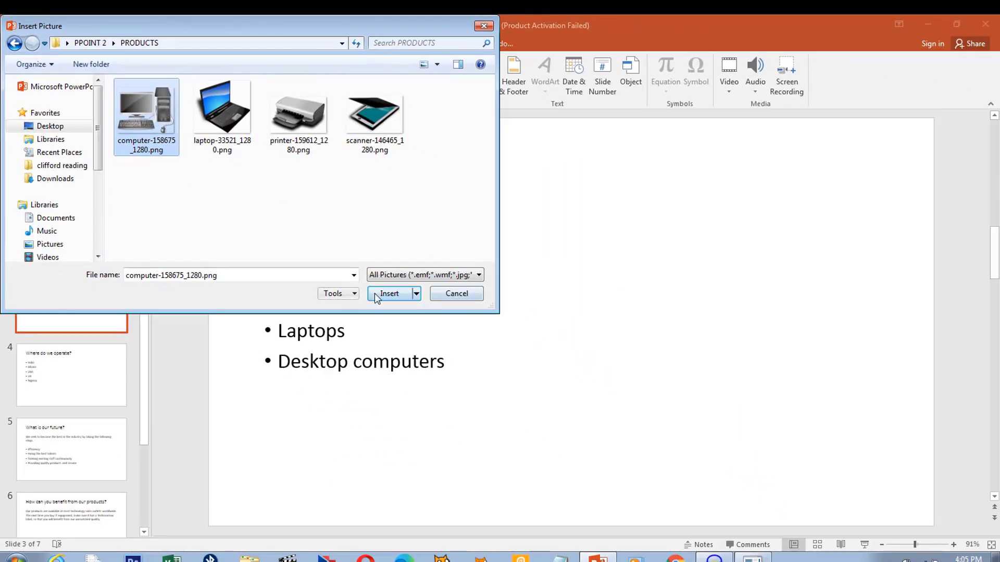
Insert the computer picture and shrink it to about 2.69" by 3.29" beside the title
{"action": "left_click", "coordinate": [388, 294]}
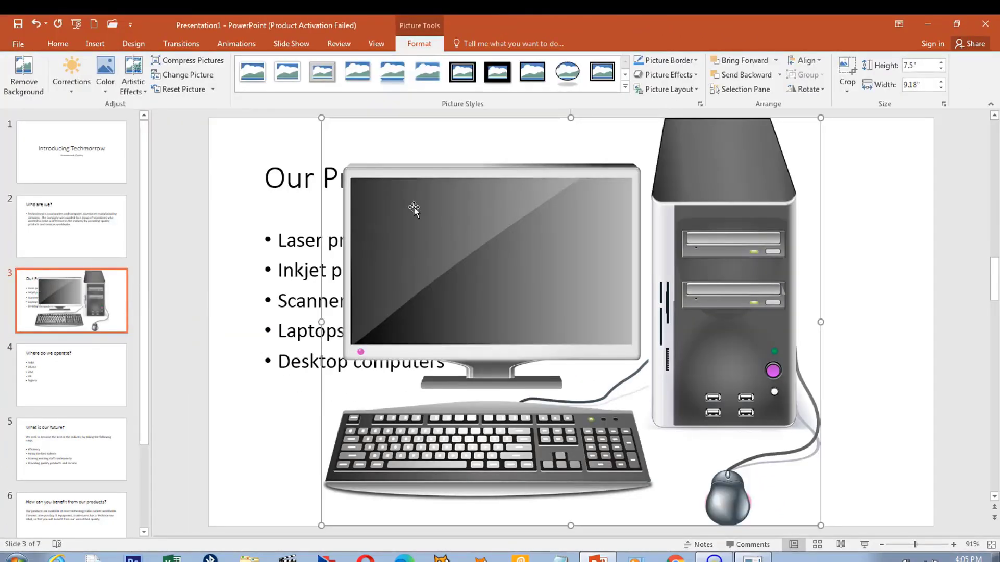
{"action": "left_click_drag", "start_coordinate": [414, 208], "coordinate": [410, 249]}
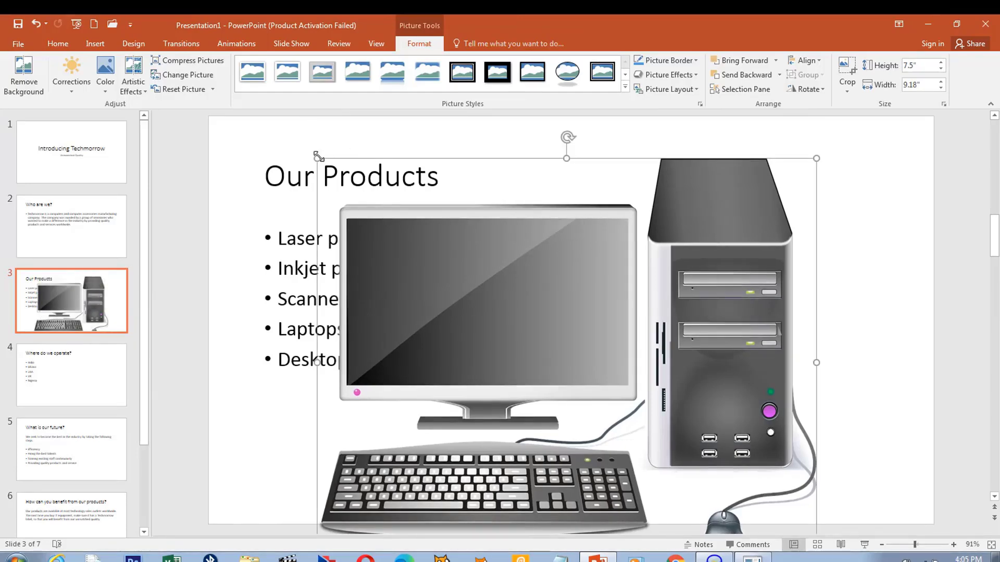
{"action": "left_click_drag", "start_coordinate": [317, 158], "coordinate": [598, 392]}
{"action": "left_click_drag", "start_coordinate": [690, 440], "coordinate": [576, 219]}
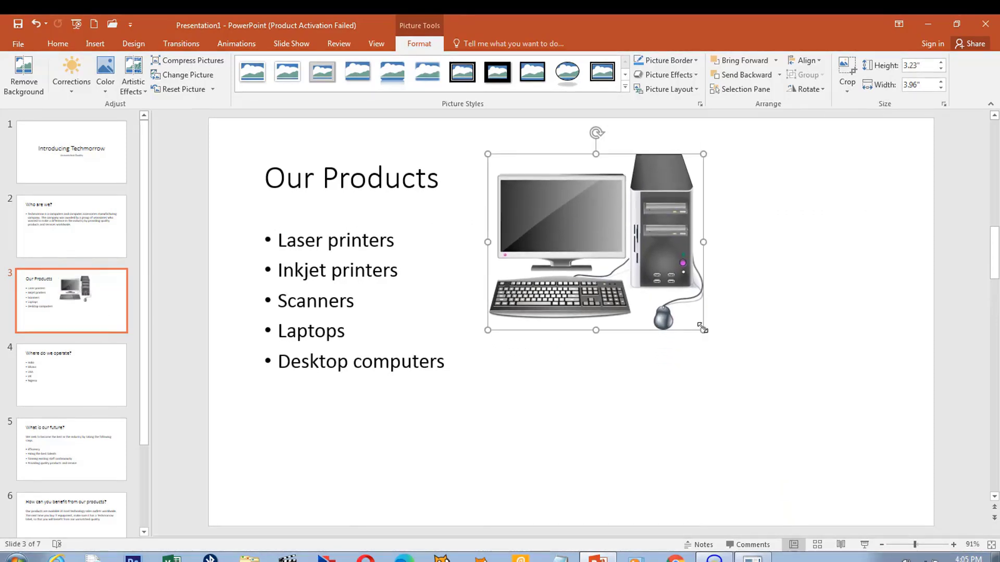
{"action": "left_click_drag", "start_coordinate": [710, 327], "coordinate": [667, 300]}
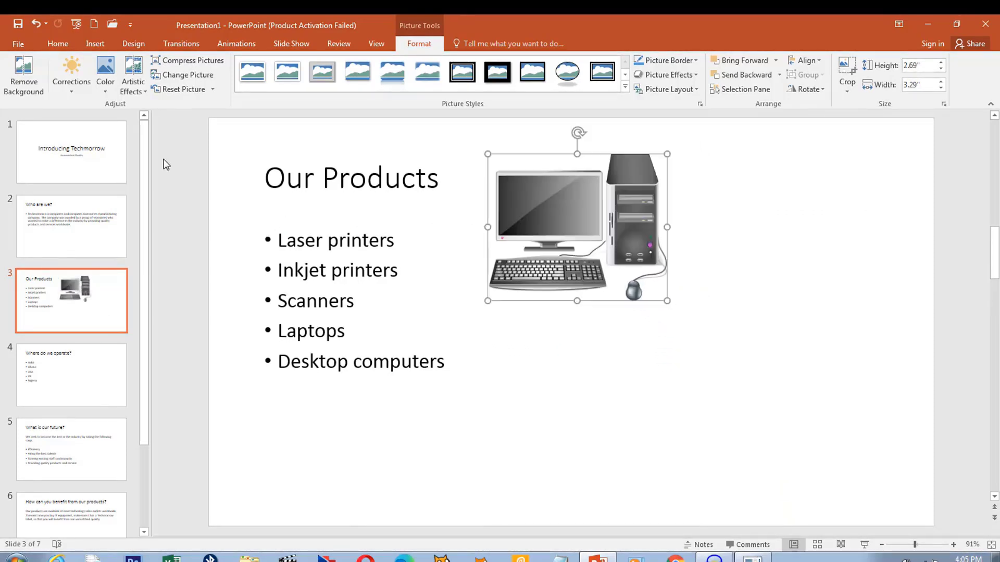
Insert the laptop and printer pictures together onto slide 3
{"action": "left_click", "coordinate": [95, 44]}
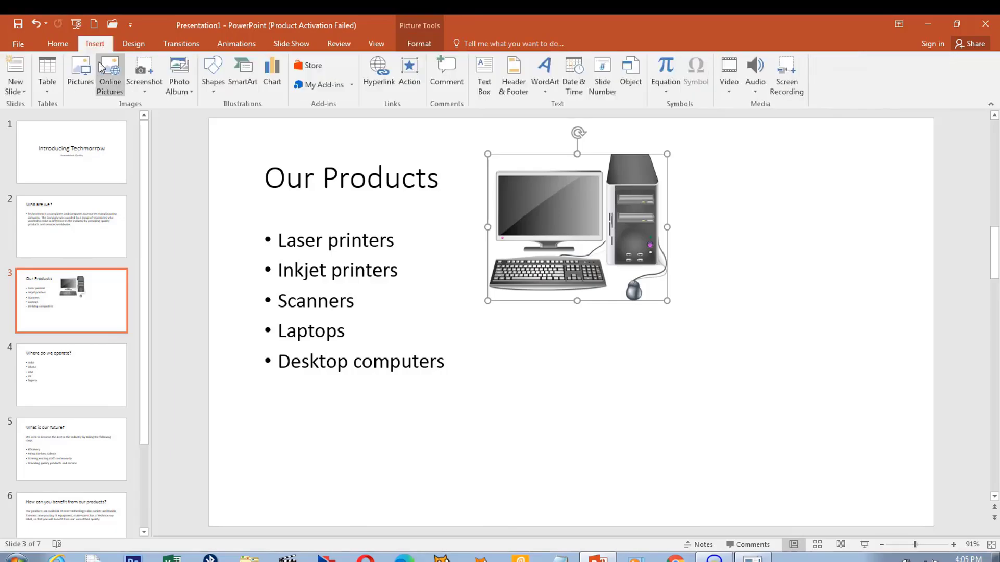
{"action": "left_click", "coordinate": [81, 70]}
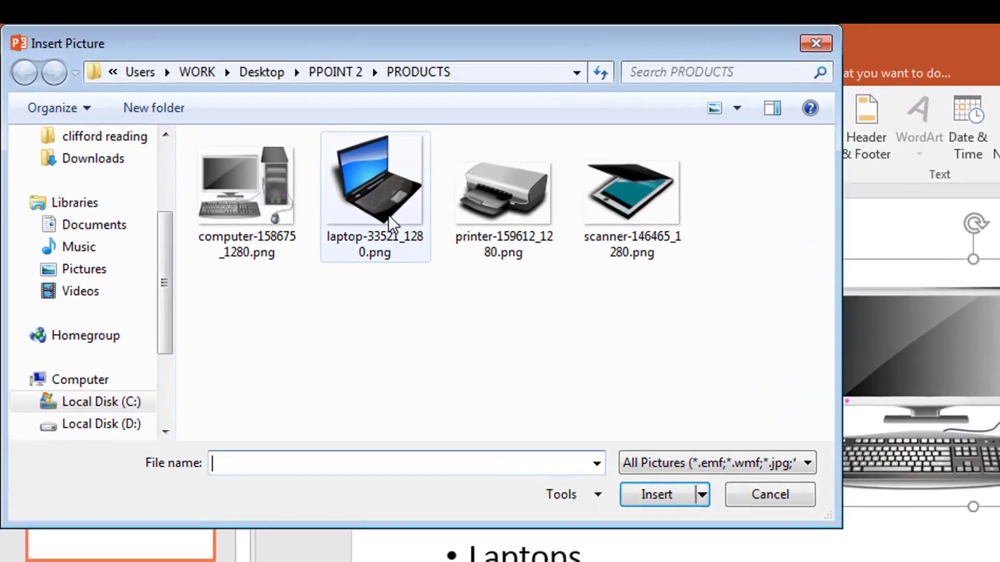
{"action": "left_click", "coordinate": [370, 201]}
{"action": "left_click", "coordinate": [481, 197], "text": "ctrl"}
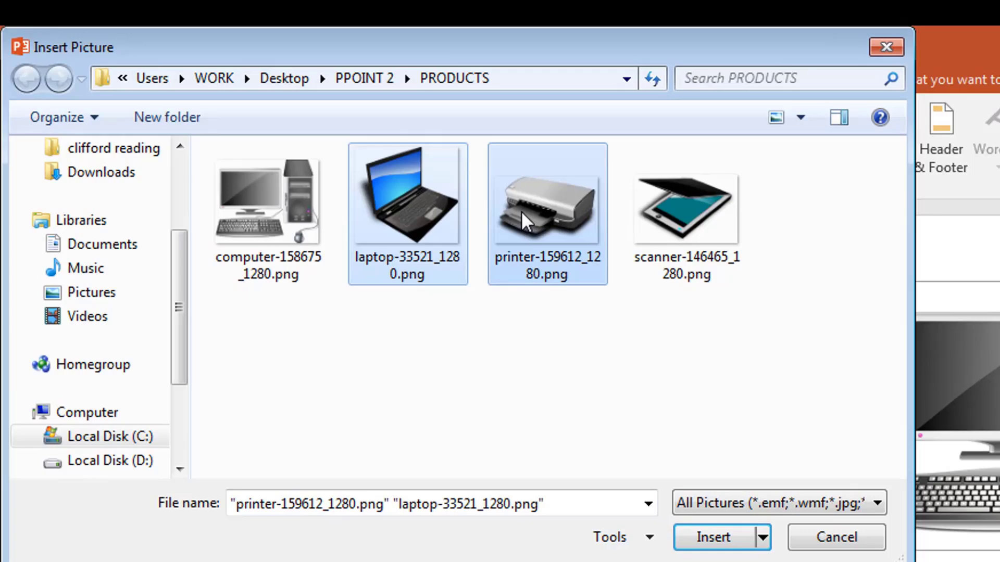
{"action": "left_click", "coordinate": [715, 535]}
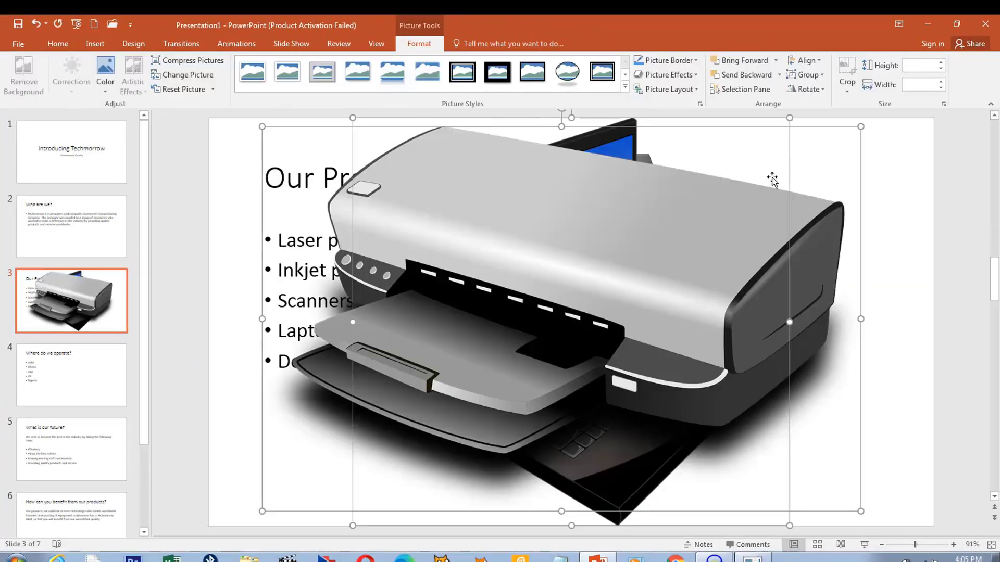
Shrink the printer and laptop, placing the laptop in the slide's top-right corner
{"action": "left_click", "coordinate": [952, 233]}
{"action": "double_click", "coordinate": [854, 130]}
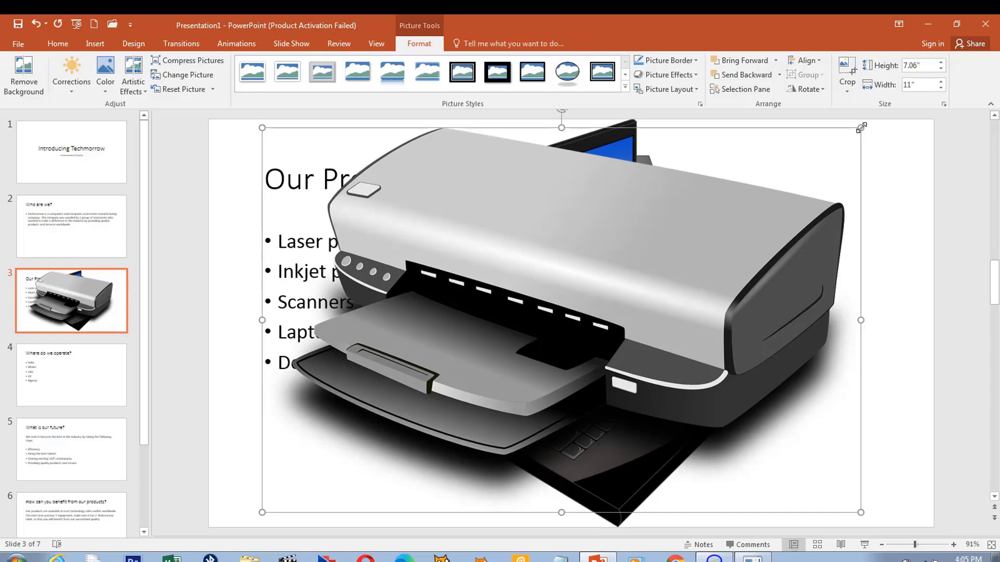
{"action": "left_click_drag", "start_coordinate": [858, 129], "coordinate": [523, 347]}
{"action": "left_click", "coordinate": [569, 232]}
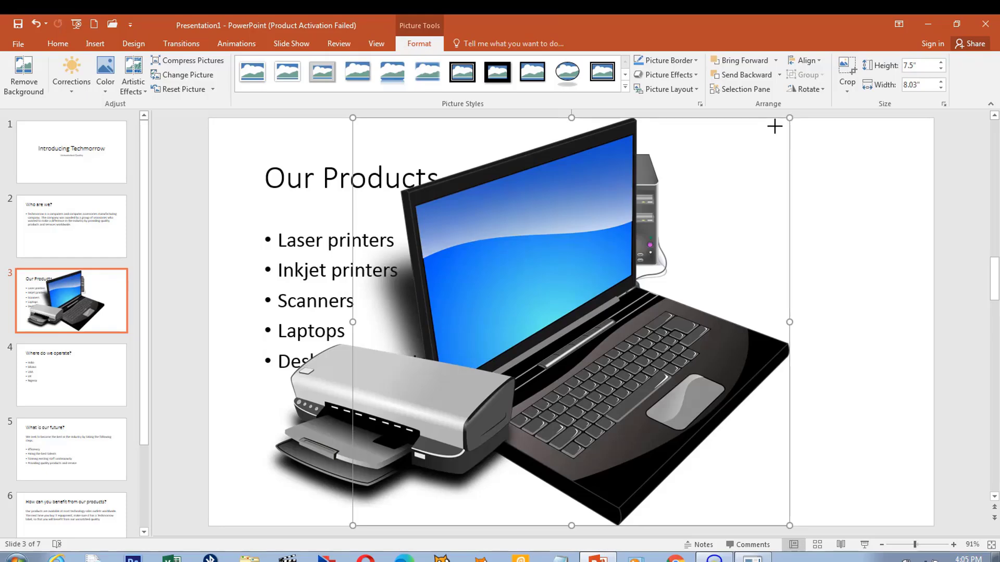
{"action": "left_click_drag", "start_coordinate": [774, 126], "coordinate": [598, 310]}
{"action": "left_click_drag", "start_coordinate": [542, 335], "coordinate": [811, 166]}
{"action": "left_click_drag", "start_coordinate": [915, 125], "coordinate": [856, 180]}
{"action": "left_click_drag", "start_coordinate": [740, 246], "coordinate": [797, 196]}
Move the printer to the bottom right, shrunk to 2.53" by 3.94"
{"action": "left_click_drag", "start_coordinate": [432, 409], "coordinate": [832, 413]}
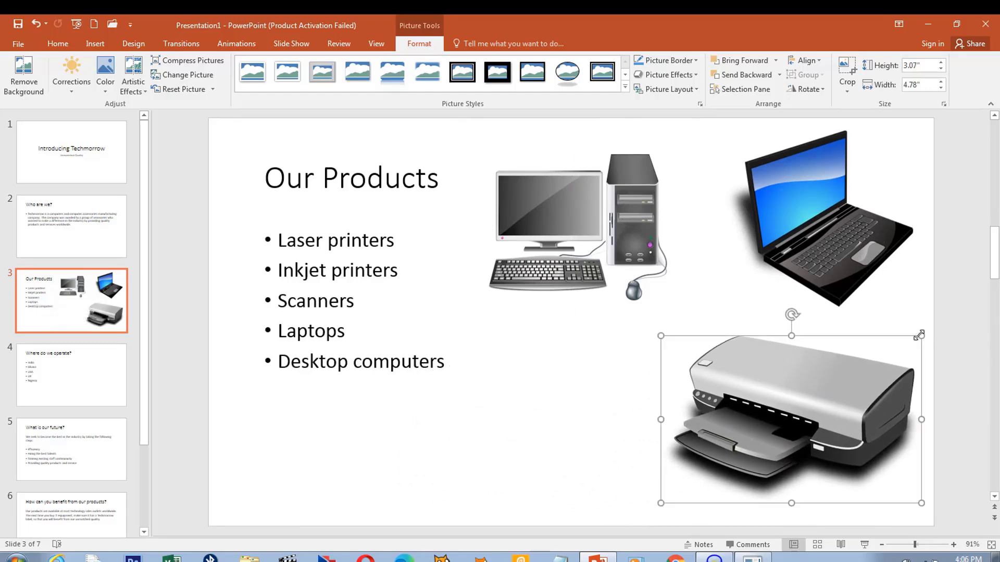
{"action": "left_click_drag", "start_coordinate": [919, 334], "coordinate": [876, 365]}
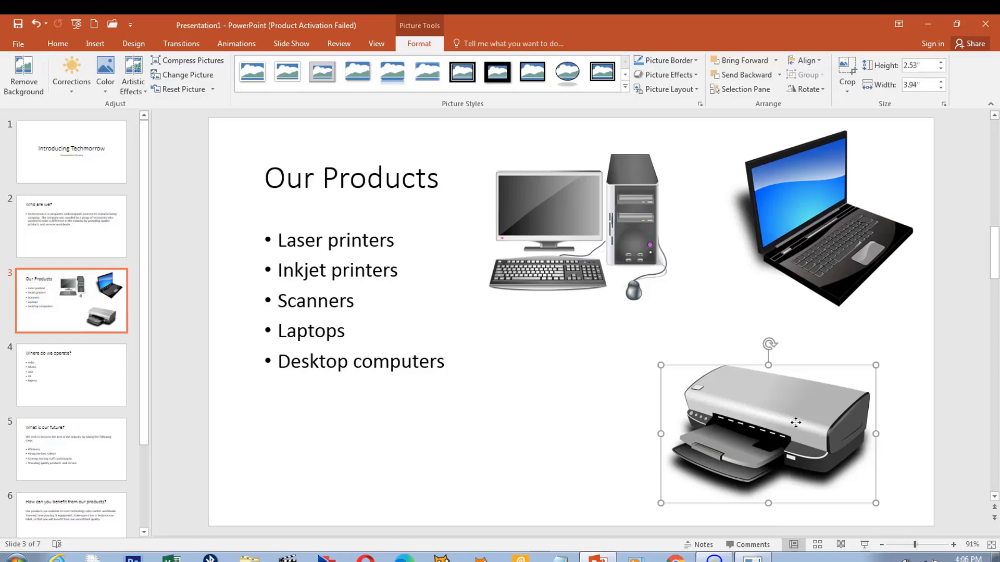
{"action": "left_click_drag", "start_coordinate": [795, 423], "coordinate": [834, 419]}
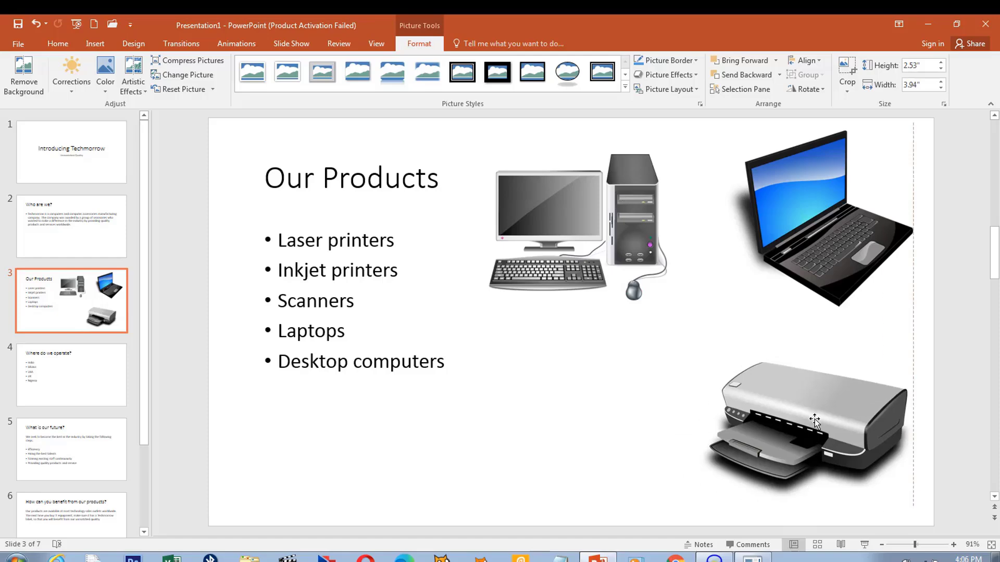
Insert the picture scanner-146465_1280.png onto the Our Products slide
{"action": "left_click", "coordinate": [95, 46]}
{"action": "left_click", "coordinate": [86, 84]}
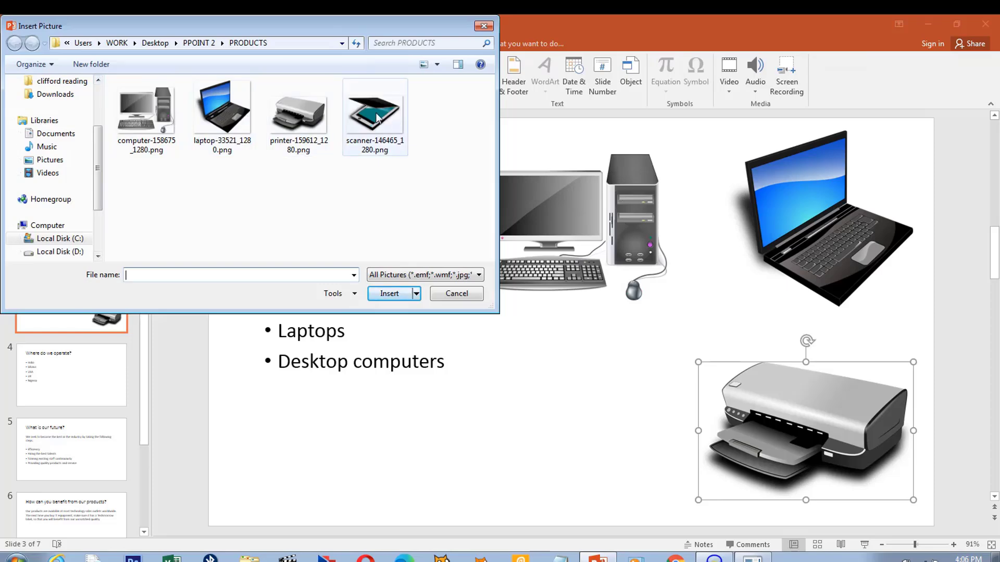
{"action": "left_click", "coordinate": [377, 118]}
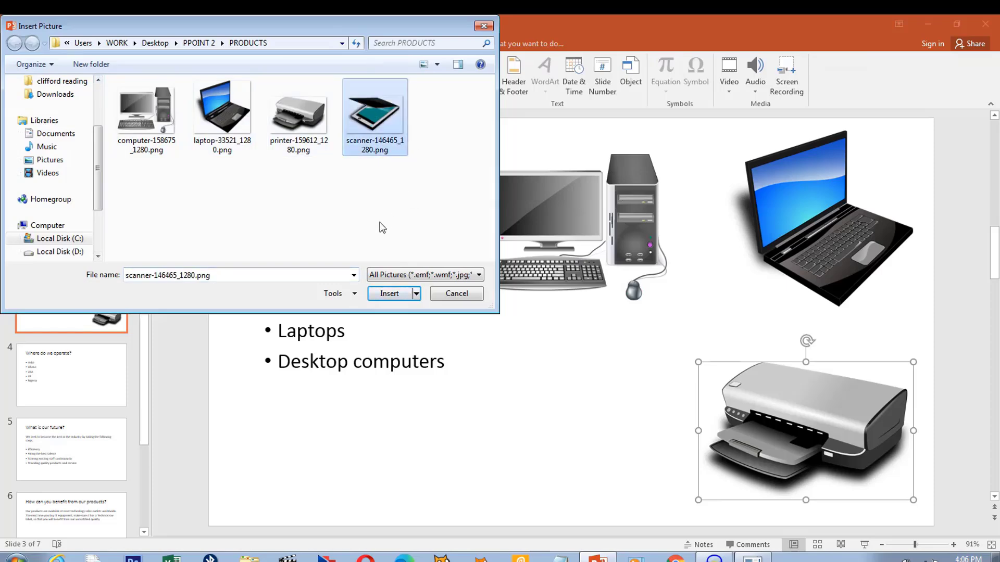
{"action": "left_click", "coordinate": [402, 298]}
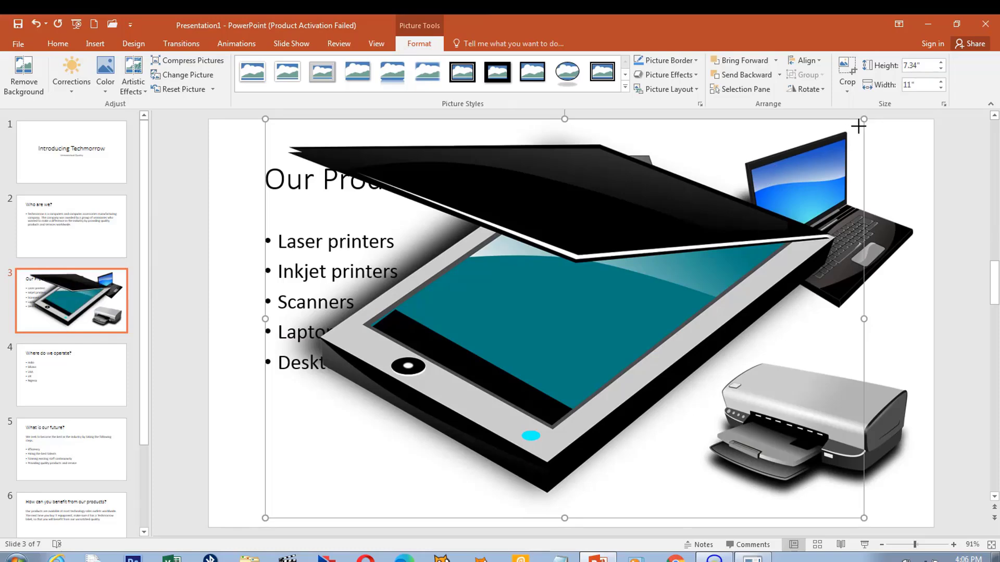
Shrink the scanner to 2.58" by 3.87" and place it below the computer beside the printer
{"action": "left_click_drag", "start_coordinate": [858, 125], "coordinate": [524, 389]}
{"action": "left_click_drag", "start_coordinate": [518, 345], "coordinate": [659, 382]}
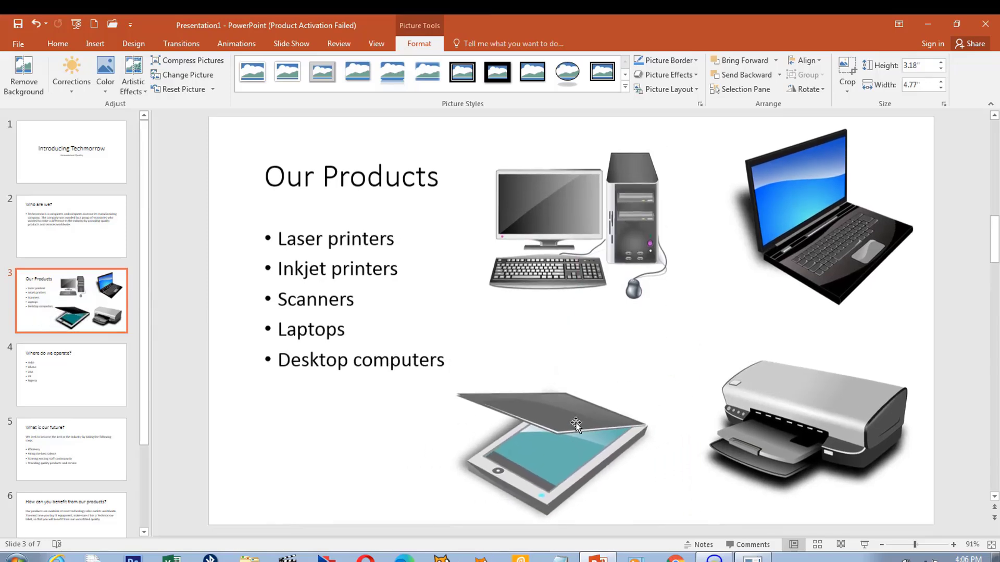
{"action": "left_click_drag", "start_coordinate": [560, 431], "coordinate": [595, 406]}
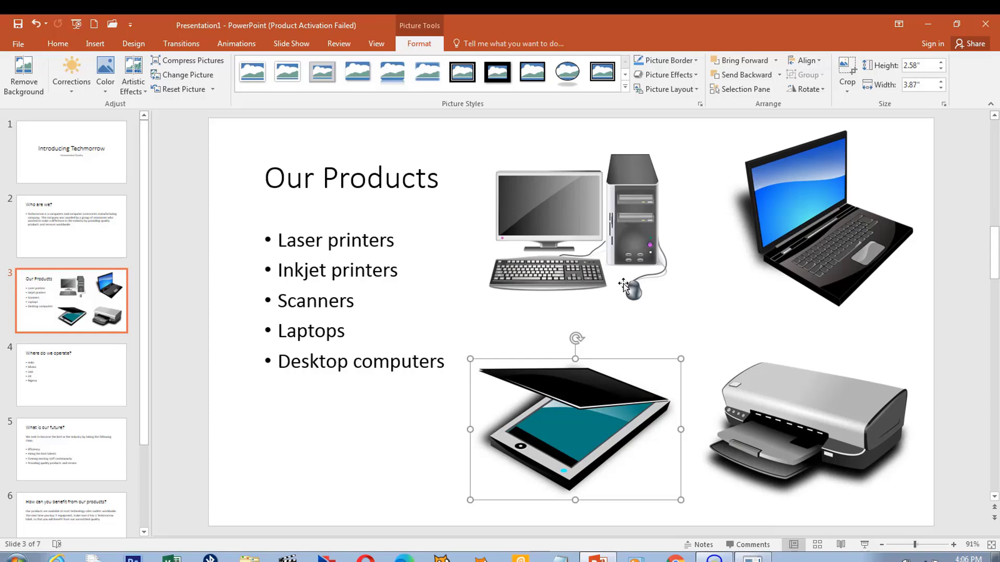
{"action": "left_click", "coordinate": [826, 199]}
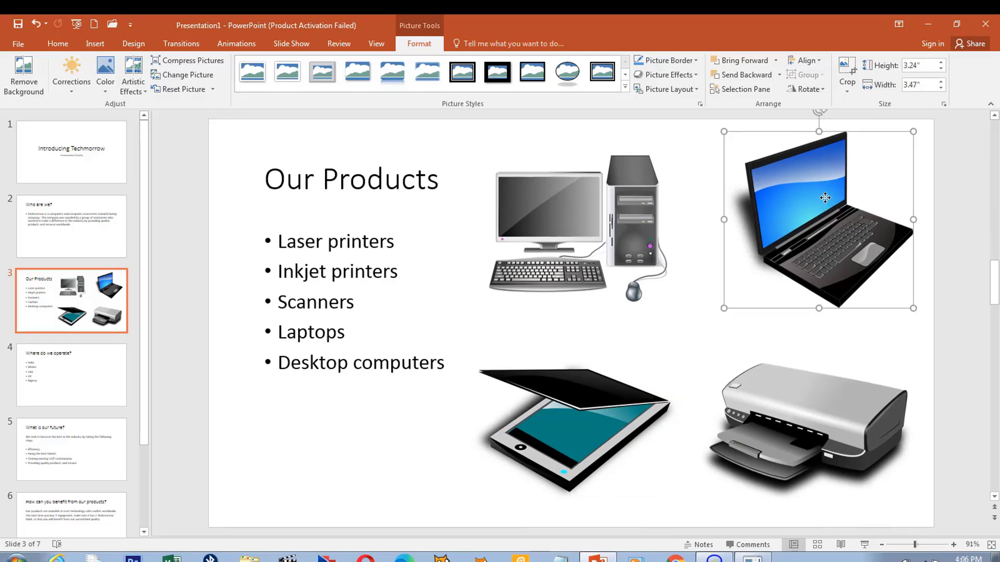
On slide 4, start a picture insert and browse to the PPOINT 2 > COUNTRIES folder
{"action": "left_click", "coordinate": [74, 369]}
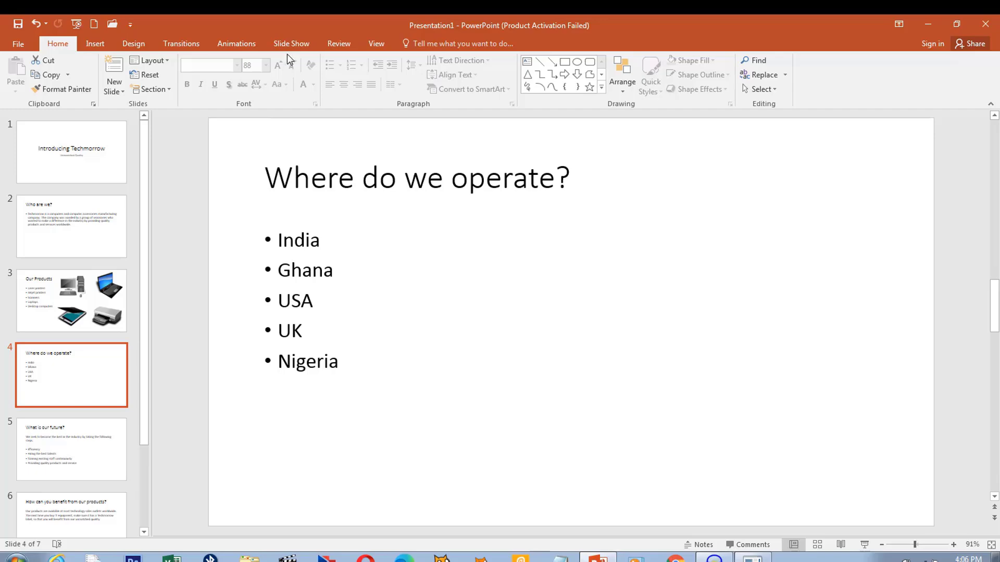
{"action": "left_click", "coordinate": [94, 45]}
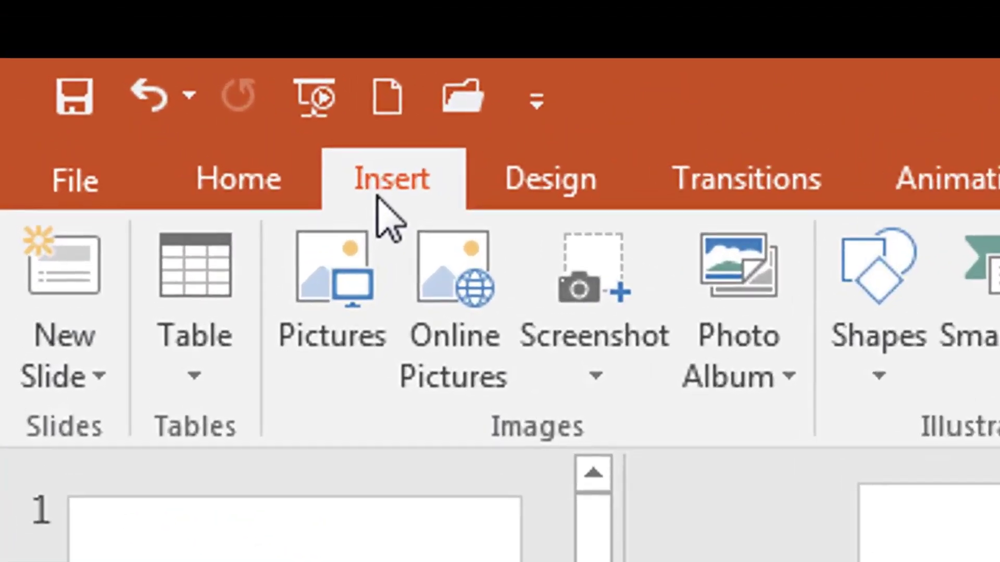
{"action": "left_click", "coordinate": [613, 328]}
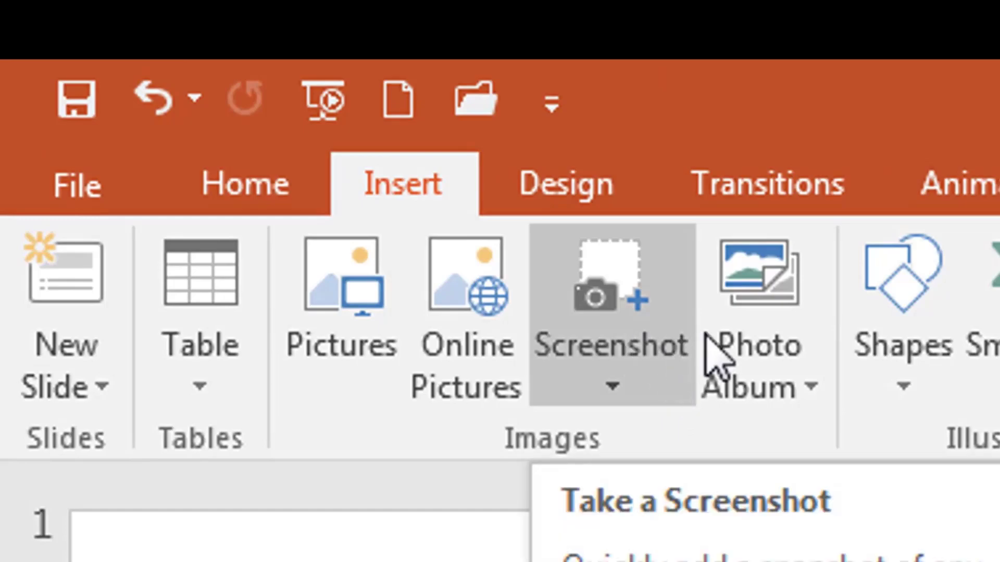
{"action": "left_click", "coordinate": [375, 343]}
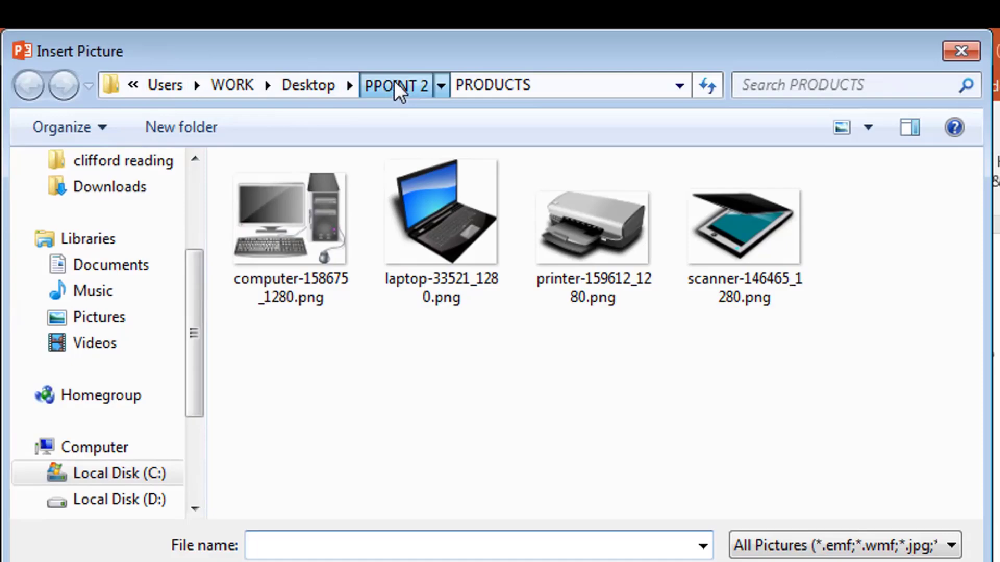
{"action": "left_click", "coordinate": [395, 84]}
{"action": "double_click", "coordinate": [298, 216]}
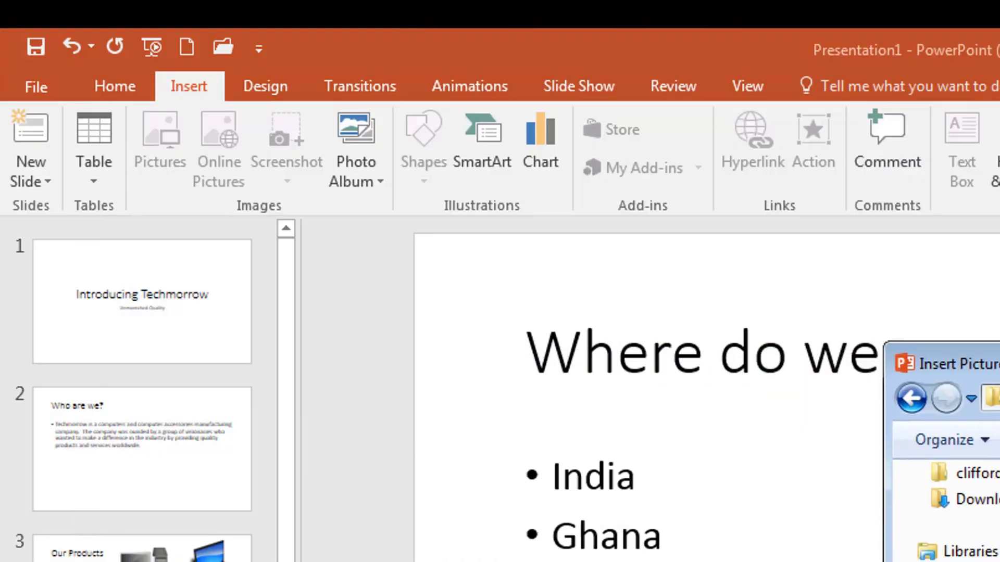
Insert INDIA.jpg, shrink it to 2.51" by 3.89" and place it right of the bullets
{"action": "left_click_drag", "start_coordinate": [969, 363], "coordinate": [854, 140]}
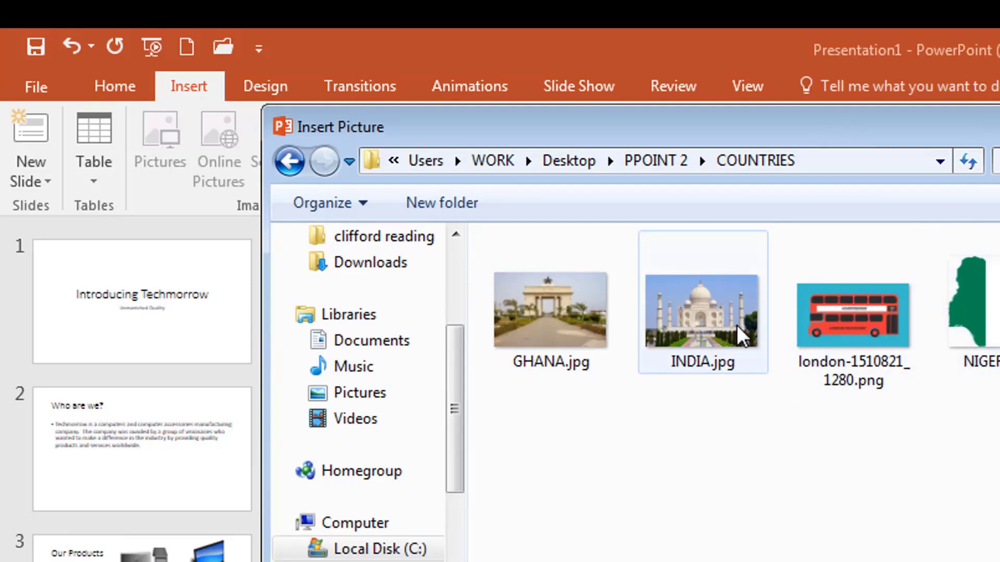
{"action": "left_click", "coordinate": [716, 325]}
{"action": "key", "text": "Return"}
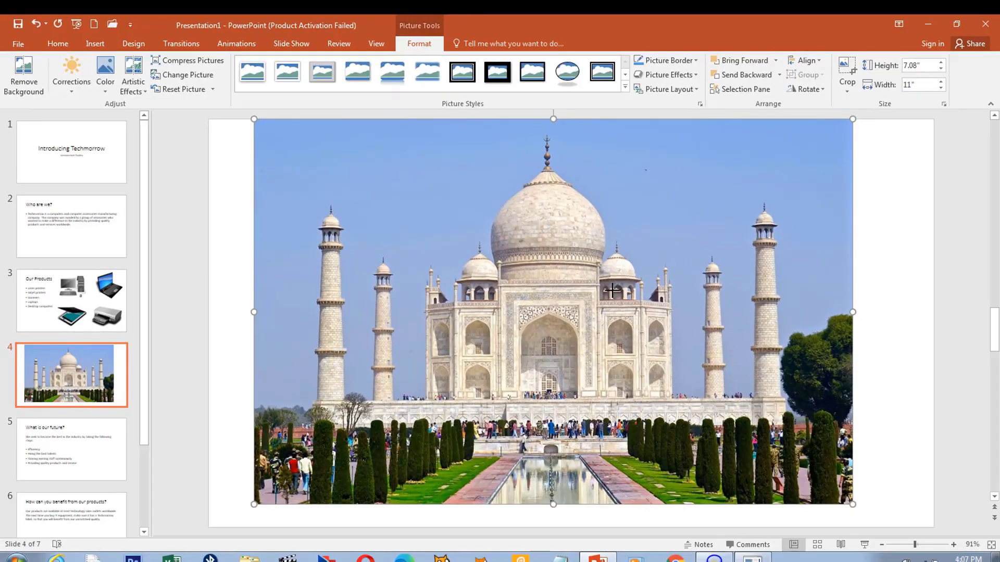
{"action": "left_click_drag", "start_coordinate": [612, 291], "coordinate": [463, 388]}
{"action": "left_click_drag", "start_coordinate": [407, 409], "coordinate": [604, 254]}
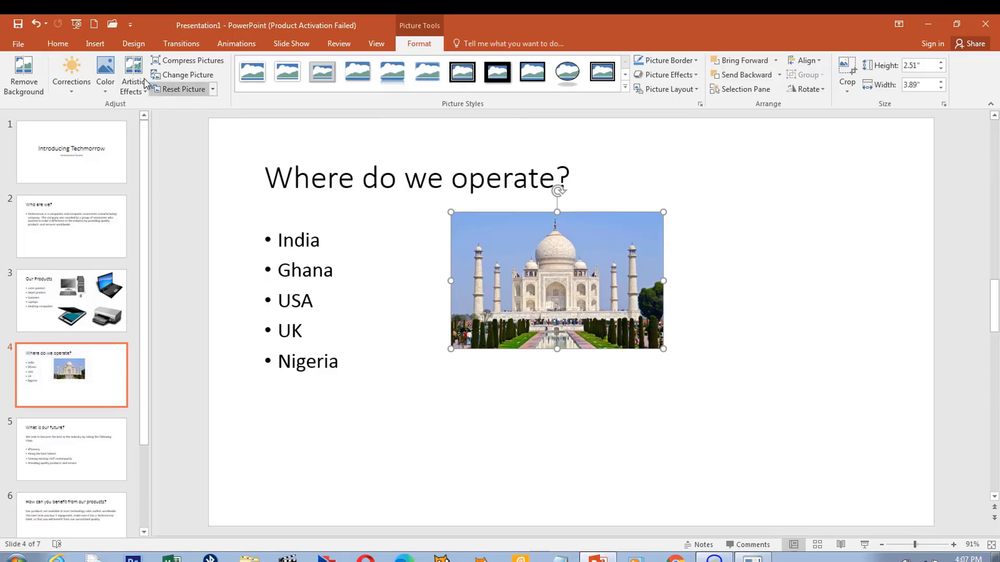
Insert GHANA.jpg and the London bus picture together onto slide 4
{"action": "left_click", "coordinate": [96, 44]}
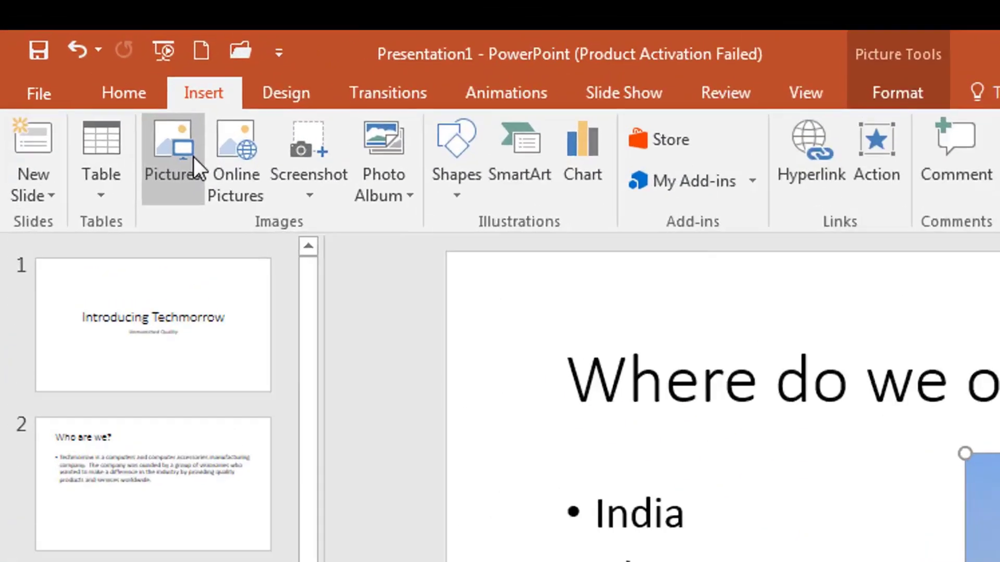
{"action": "left_click", "coordinate": [86, 76]}
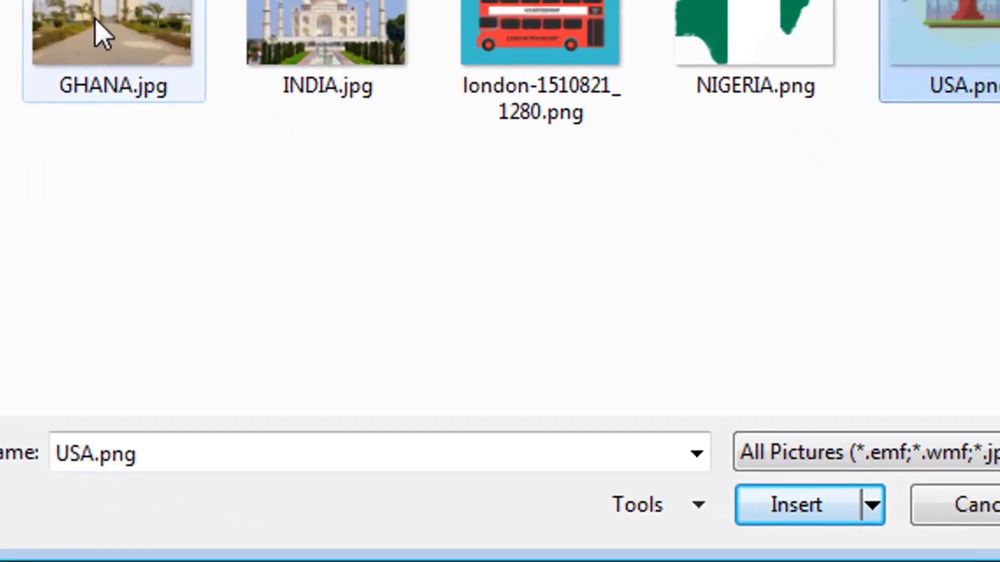
{"action": "left_click", "coordinate": [579, 328]}
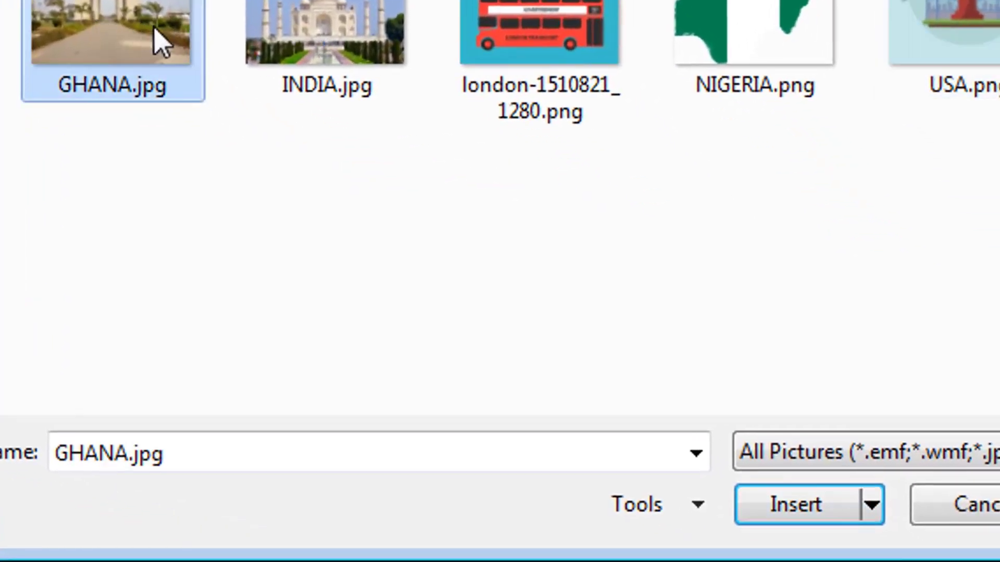
{"action": "left_click", "coordinate": [485, 37], "text": "ctrl"}
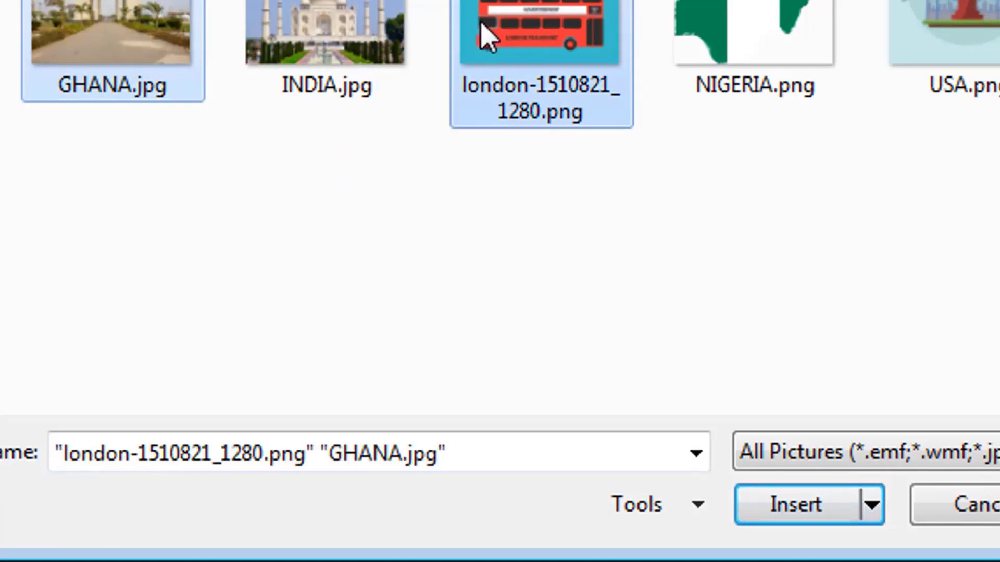
{"action": "left_click_drag", "start_coordinate": [513, 8], "coordinate": [571, 99]}
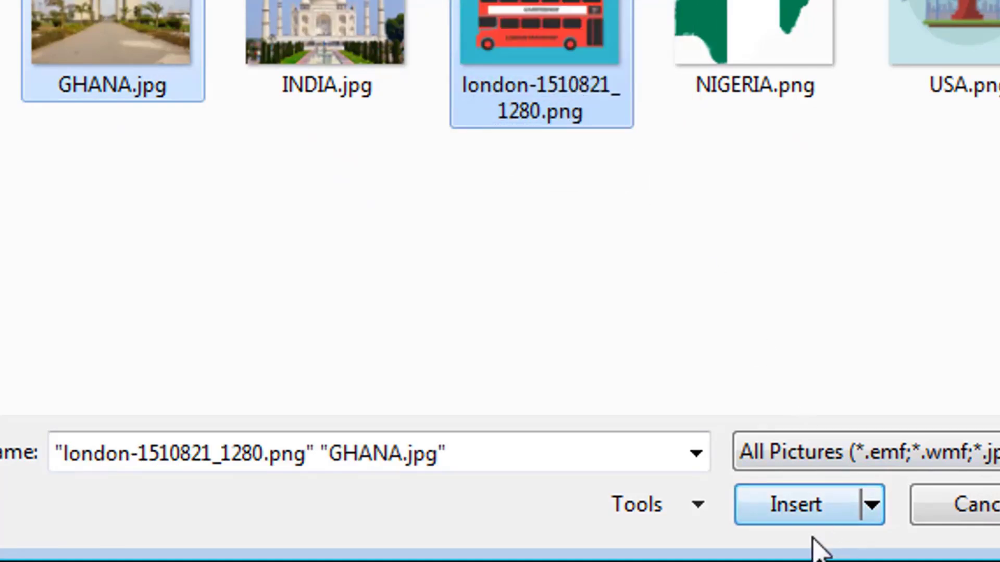
{"action": "left_click", "coordinate": [781, 513]}
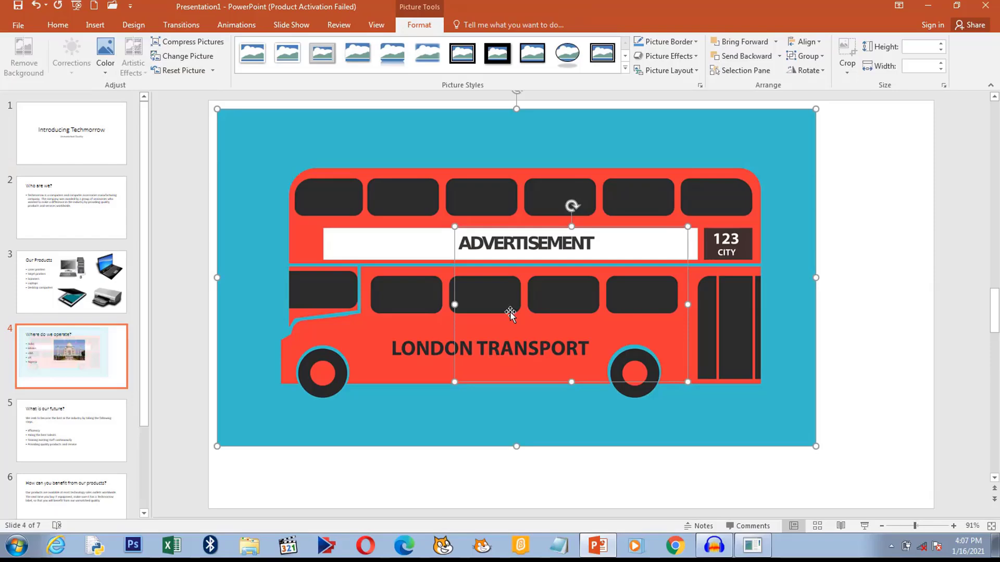
{"action": "key", "text": "Escape"}
Shrink the bus at top-right and resize Ghana to 2.1" by 3.15" below the Taj Mahal
{"action": "left_click", "coordinate": [804, 169]}
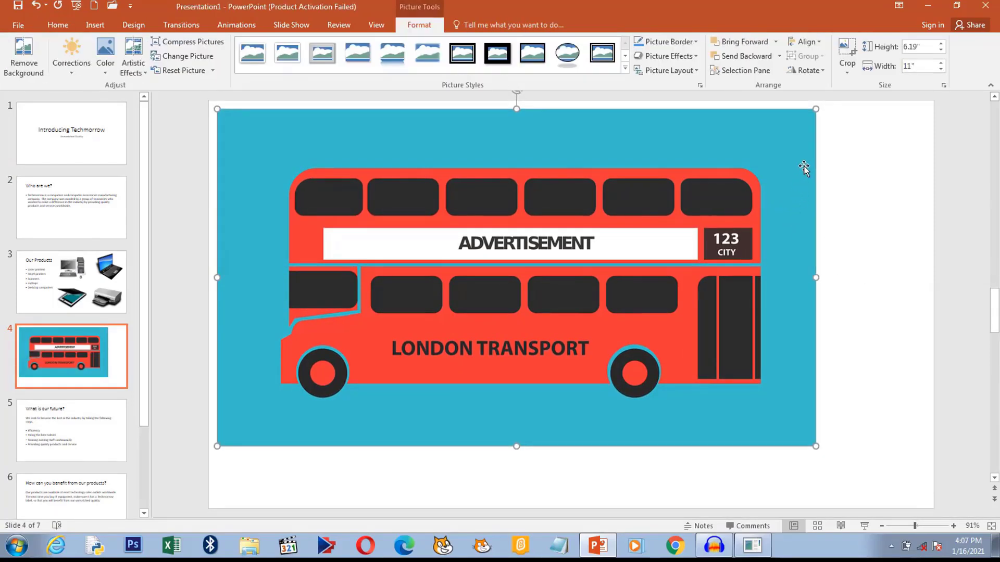
{"action": "left_click_drag", "start_coordinate": [816, 110], "coordinate": [948, 190]}
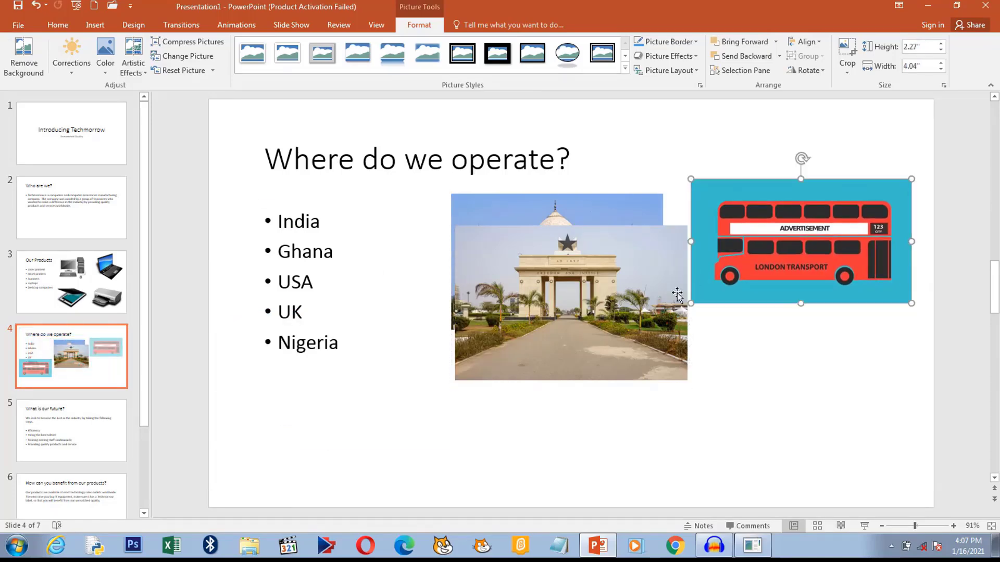
{"action": "left_click", "coordinate": [644, 282]}
{"action": "left_click_drag", "start_coordinate": [686, 225], "coordinate": [621, 272]}
{"action": "left_click_drag", "start_coordinate": [561, 352], "coordinate": [567, 436]}
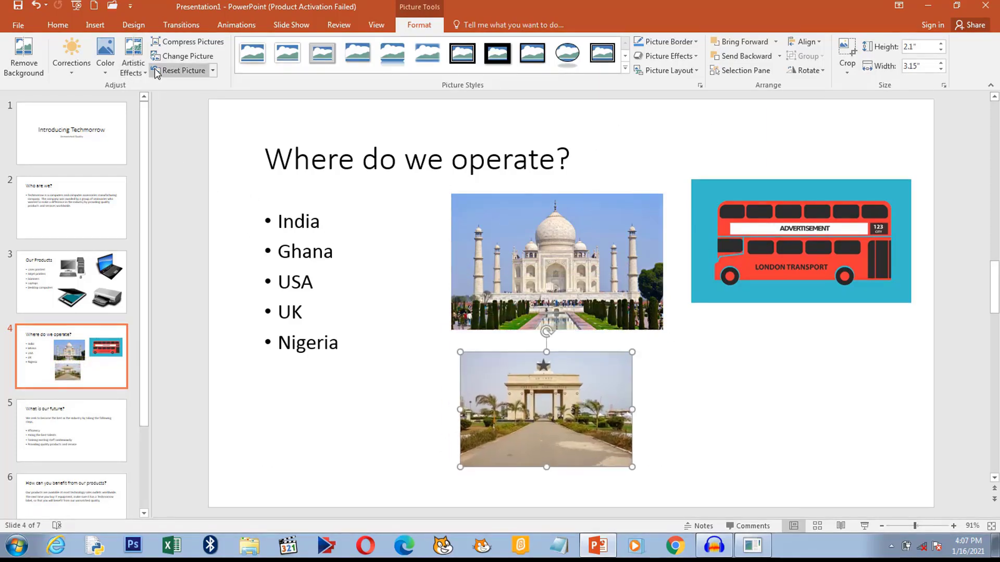
Insert NIGERIA.png and USA.png together onto the Where do we operate? slide
{"action": "left_click", "coordinate": [95, 25]}
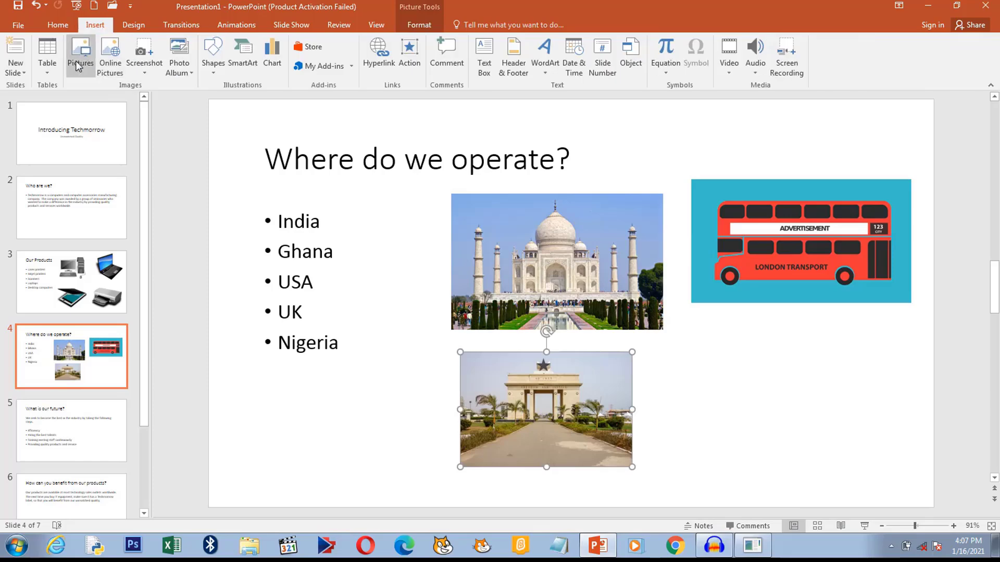
{"action": "left_click", "coordinate": [78, 65]}
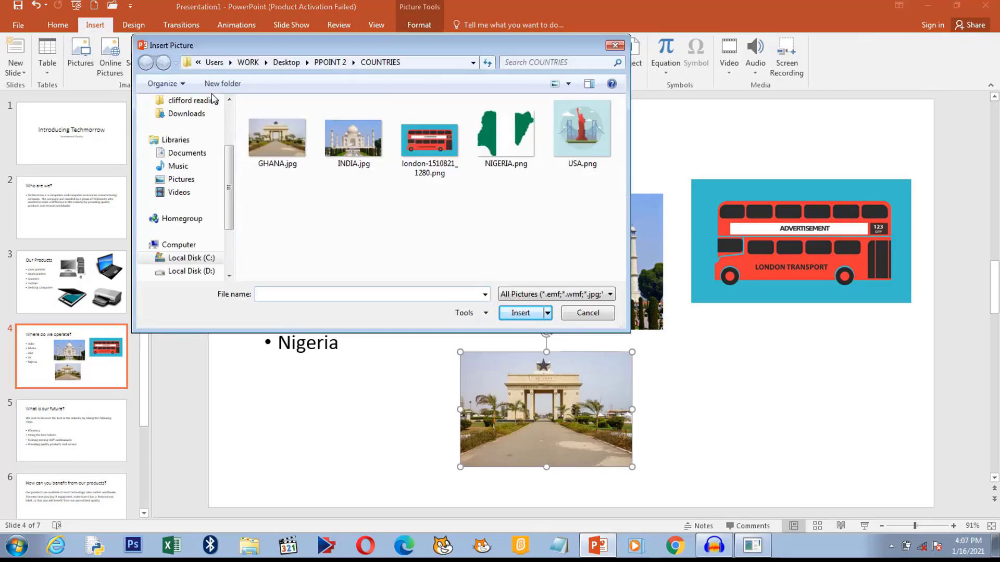
{"action": "left_click", "coordinate": [522, 142]}
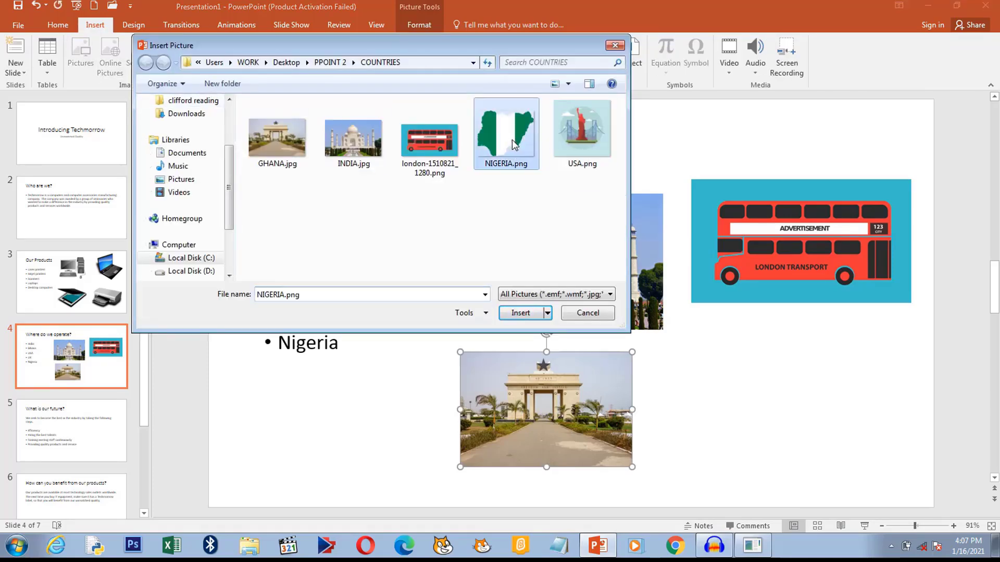
{"action": "left_click", "coordinate": [583, 142], "text": "ctrl"}
{"action": "left_click", "coordinate": [521, 315]}
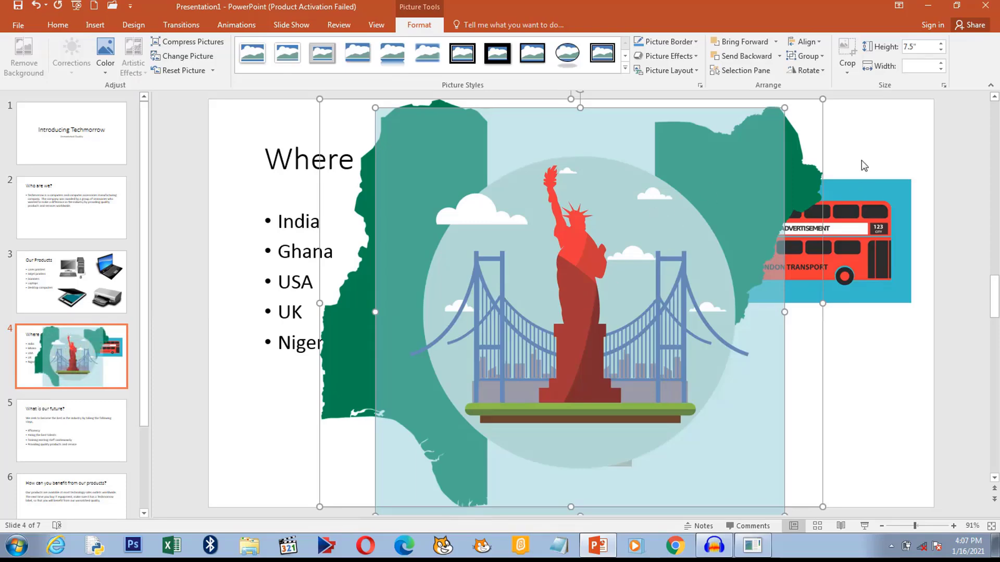
Shrink the USA Statue of Liberty picture and place it below the bus
{"action": "left_click", "coordinate": [862, 161]}
{"action": "left_click", "coordinate": [727, 216]}
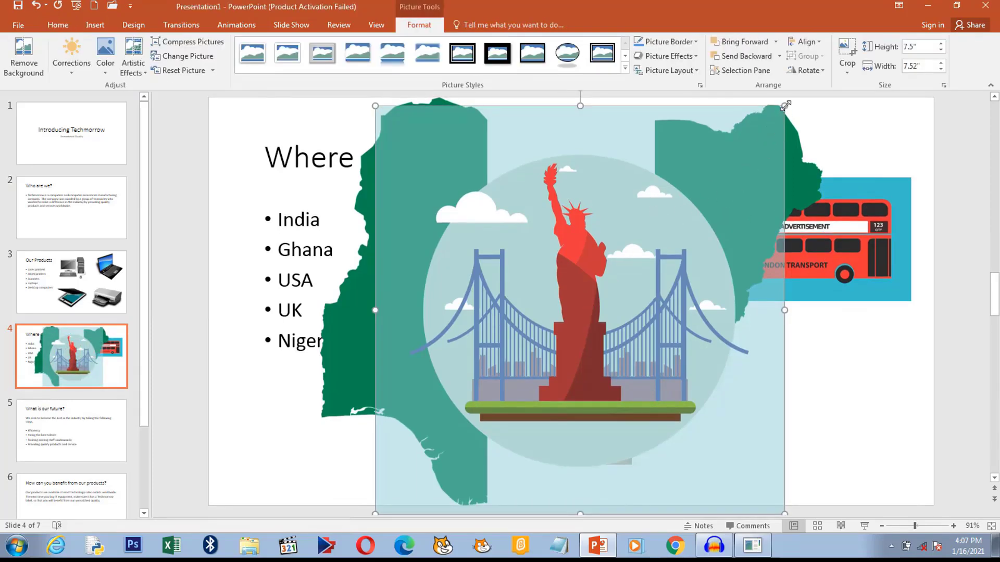
{"action": "left_click_drag", "start_coordinate": [784, 106], "coordinate": [530, 382]}
{"action": "left_click_drag", "start_coordinate": [452, 437], "coordinate": [808, 397]}
Shrink the Nigeria map to 2.4" by 2.95" and place it below the bullet list
{"action": "left_click", "coordinate": [741, 173]}
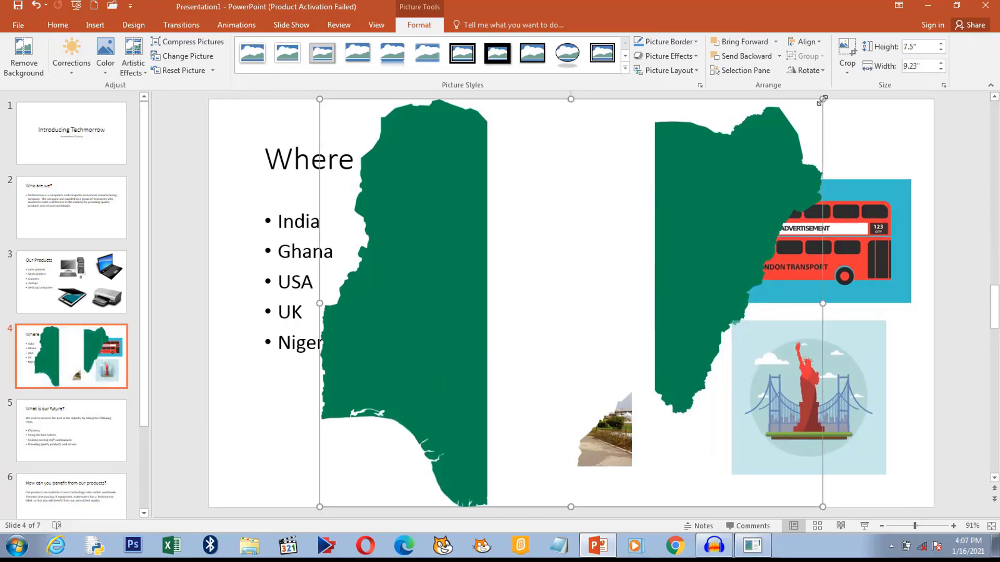
{"action": "left_click_drag", "start_coordinate": [775, 125], "coordinate": [417, 380]}
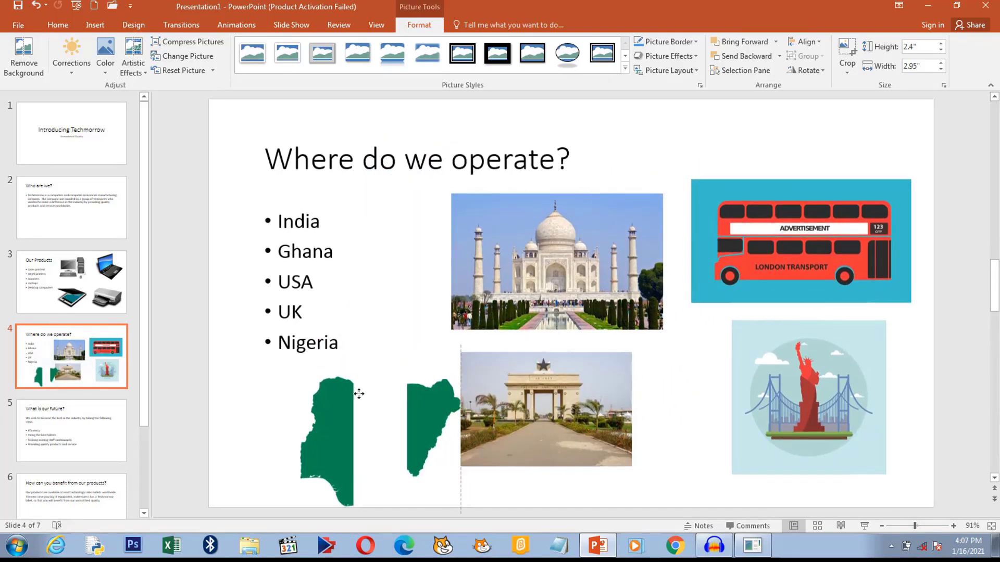
{"action": "left_click_drag", "start_coordinate": [357, 393], "coordinate": [329, 384]}
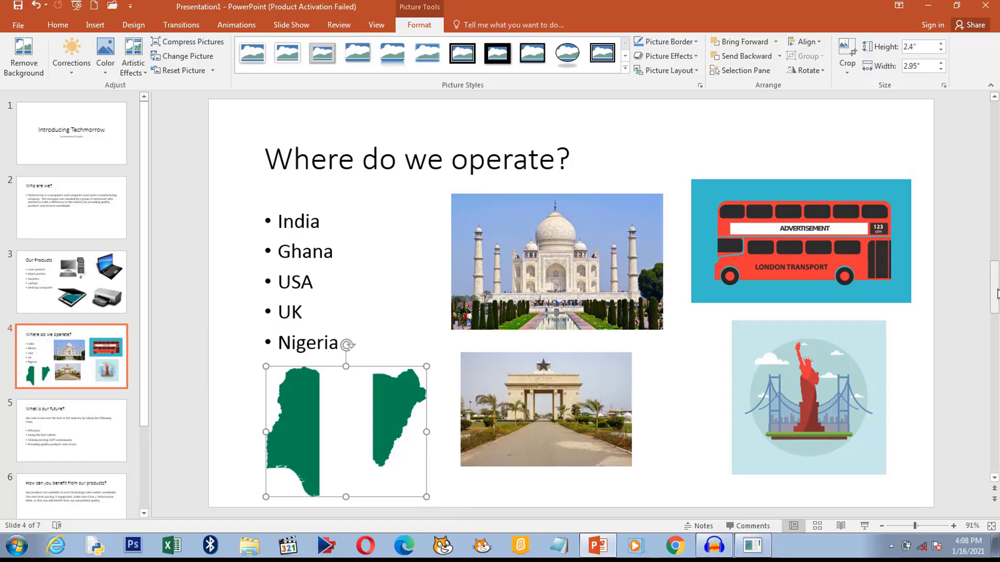
{"action": "left_click_drag", "start_coordinate": [998, 295], "coordinate": [997, 345]}
{"action": "left_click", "coordinate": [52, 337]}
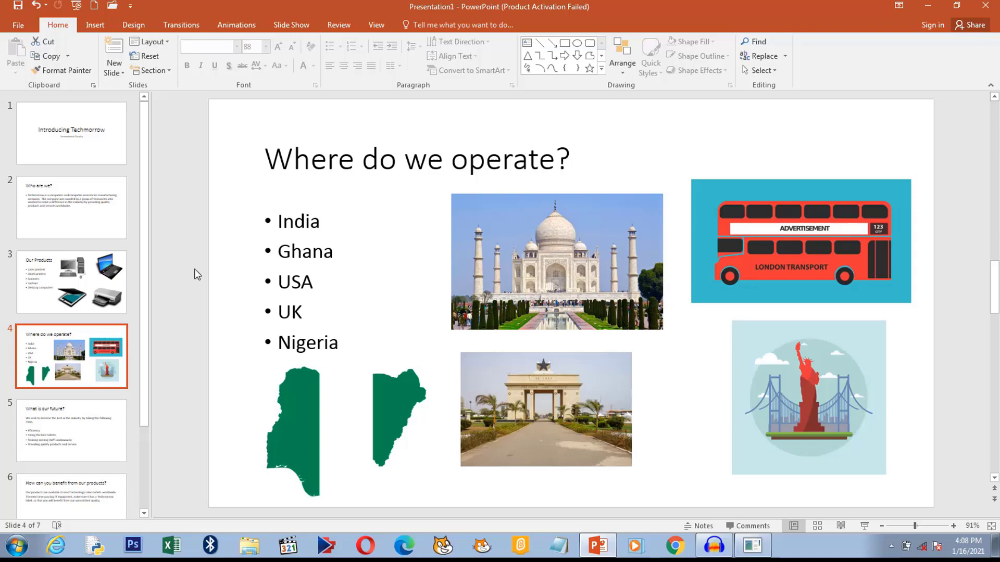
Insert OUR FUTURE.png from the PPOINT 2 folder onto slide 5, What is our future?
{"action": "left_click", "coordinate": [101, 419]}
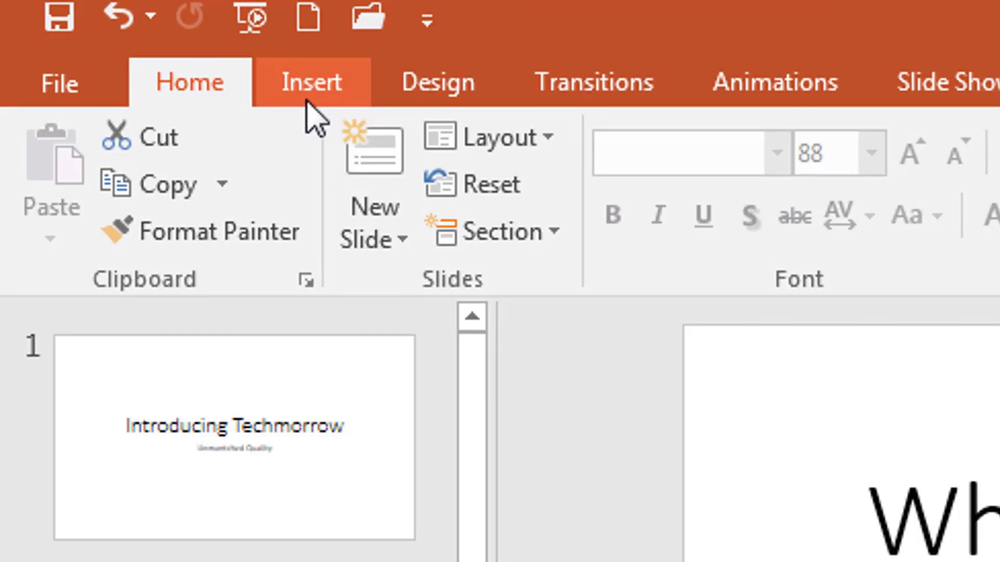
{"action": "left_click", "coordinate": [308, 103]}
{"action": "left_click", "coordinate": [263, 182]}
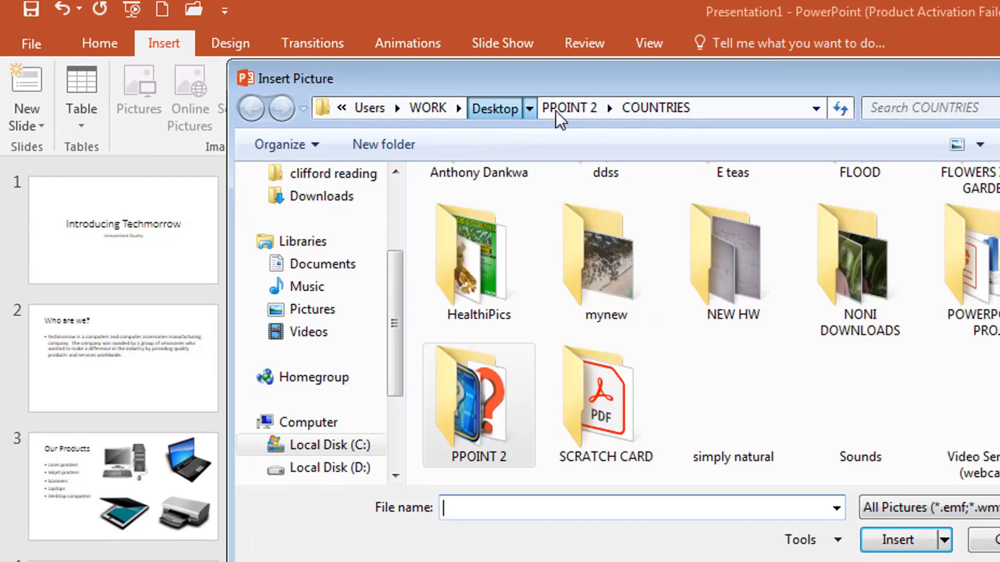
{"action": "double_click", "coordinate": [478, 425]}
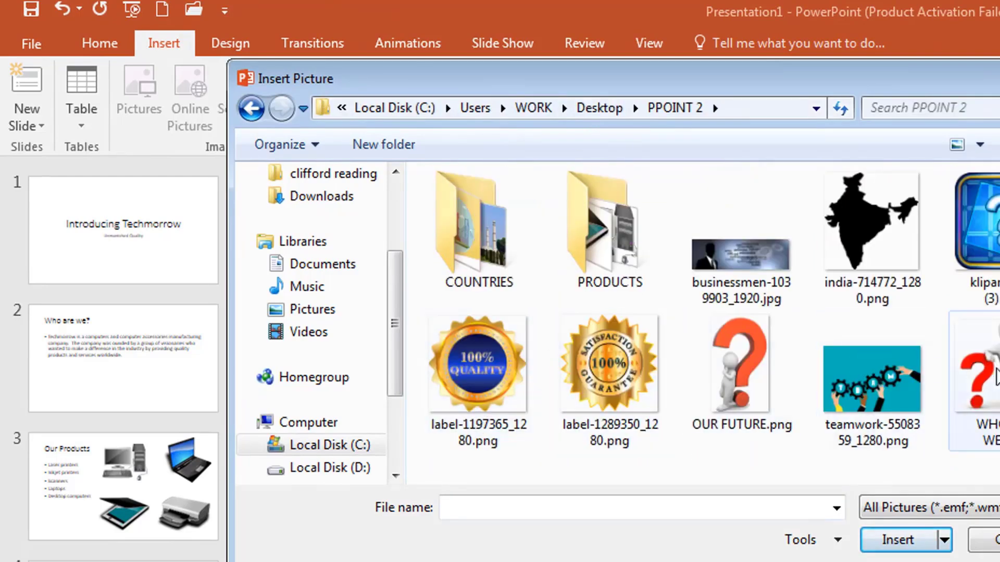
{"action": "left_click", "coordinate": [739, 364]}
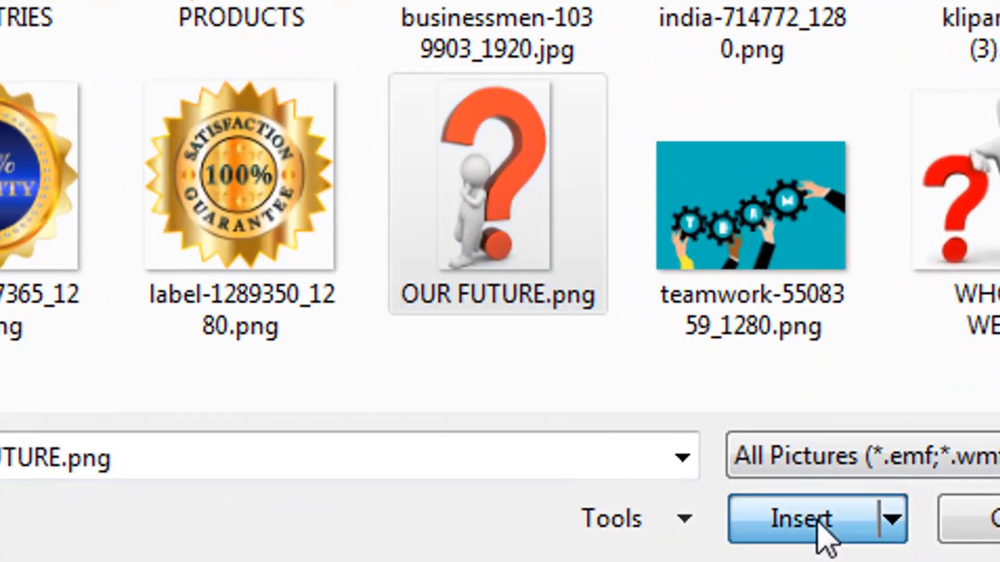
{"action": "left_click", "coordinate": [819, 525]}
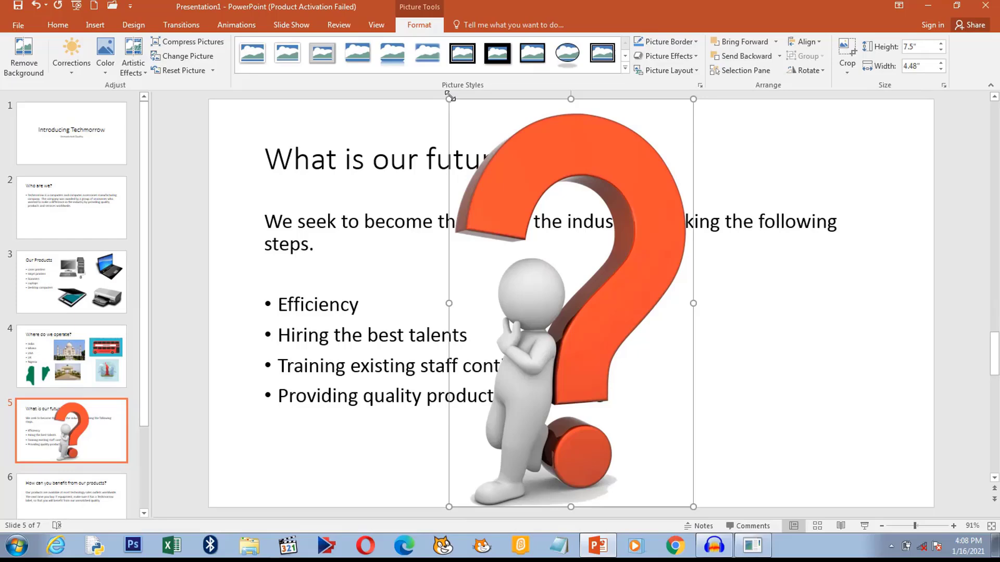
Shrink the question-mark picture to 4.93" by 2.94" and move it right of the bullets
{"action": "left_click_drag", "start_coordinate": [453, 109], "coordinate": [530, 217]}
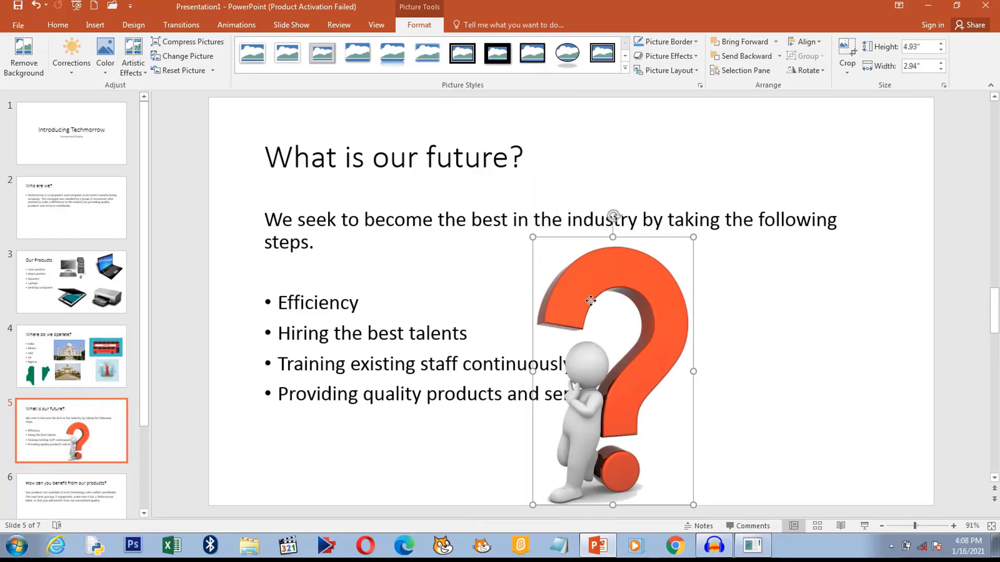
{"action": "left_click_drag", "start_coordinate": [590, 299], "coordinate": [705, 284]}
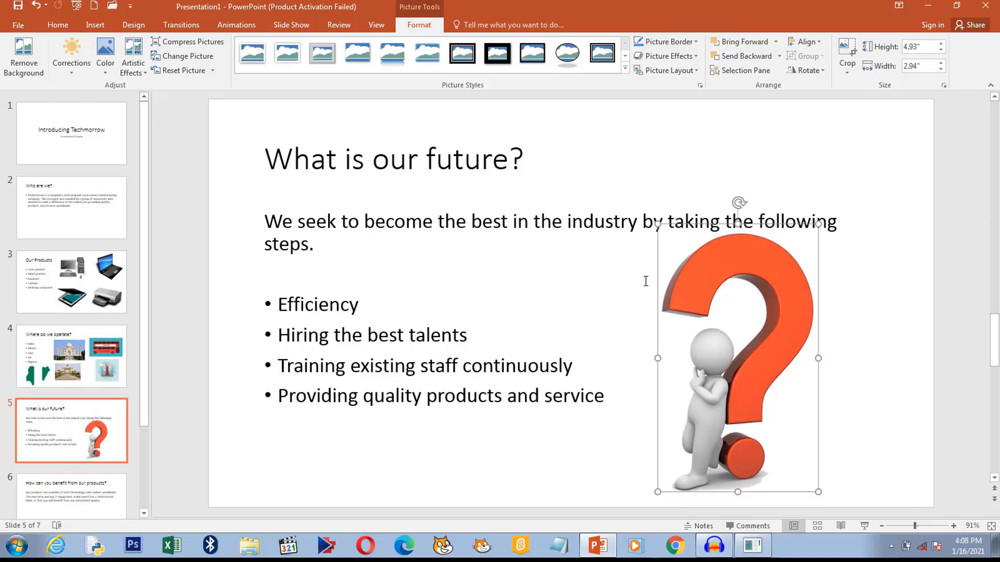
{"action": "left_click", "coordinate": [687, 141]}
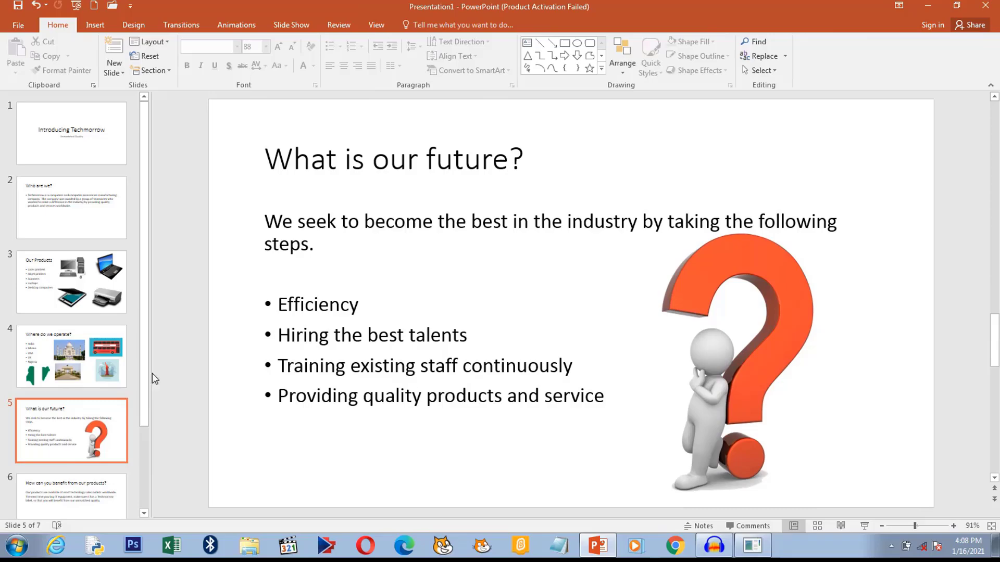
Insert WHO ARE WE.png onto slide 2, Who are we?
{"action": "scroll", "coordinate": [102, 417], "scroll_direction": "down", "scroll_amount": 1}
{"action": "left_click", "coordinate": [102, 417]}
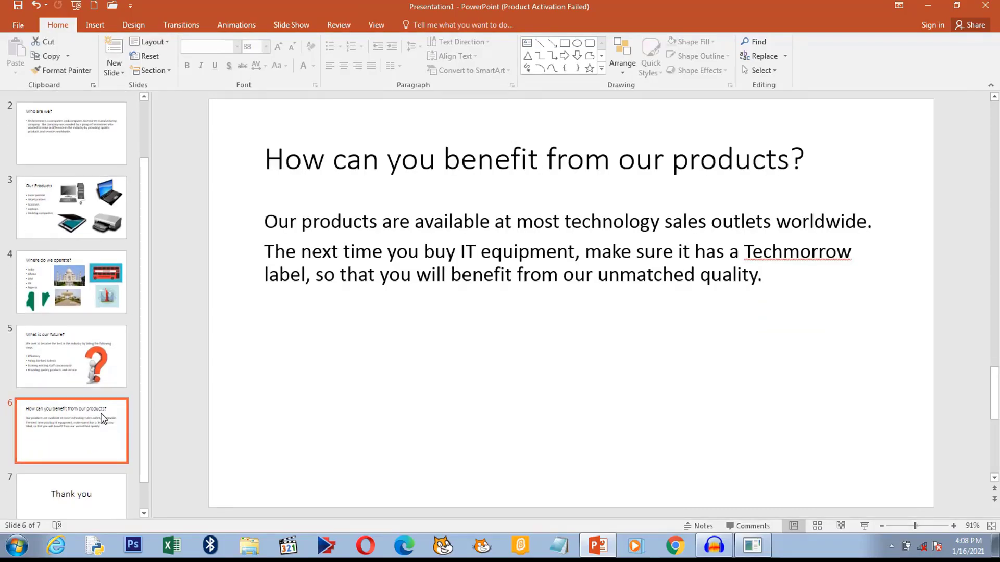
{"action": "scroll", "coordinate": [121, 166], "scroll_direction": "up", "scroll_amount": 1}
{"action": "left_click", "coordinate": [83, 193]}
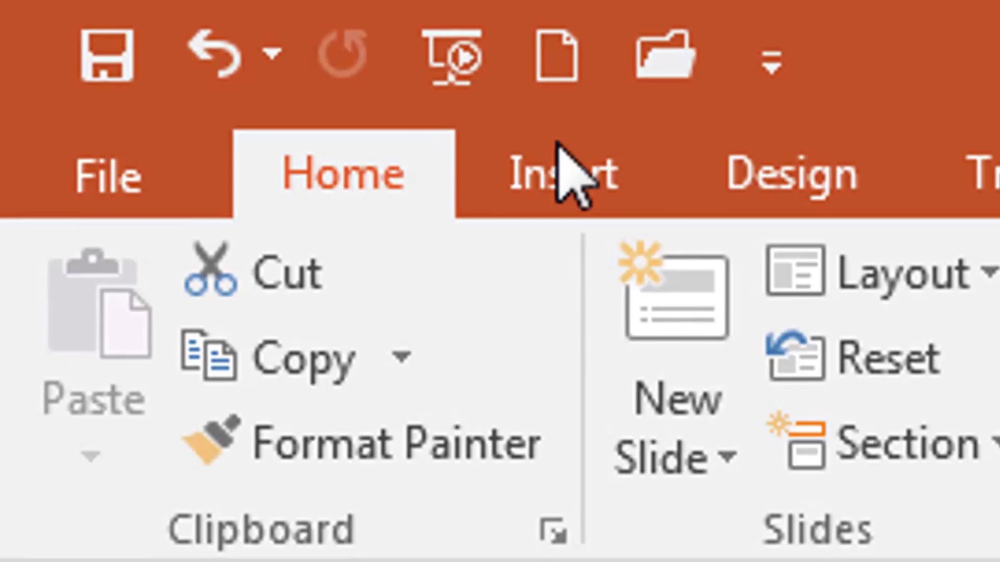
{"action": "left_click", "coordinate": [251, 74]}
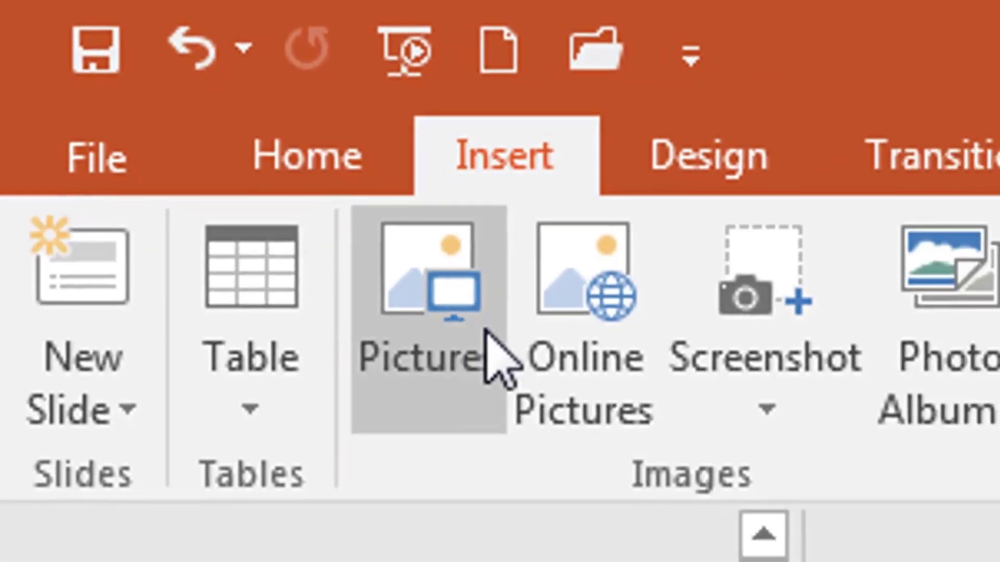
{"action": "left_click", "coordinate": [518, 334]}
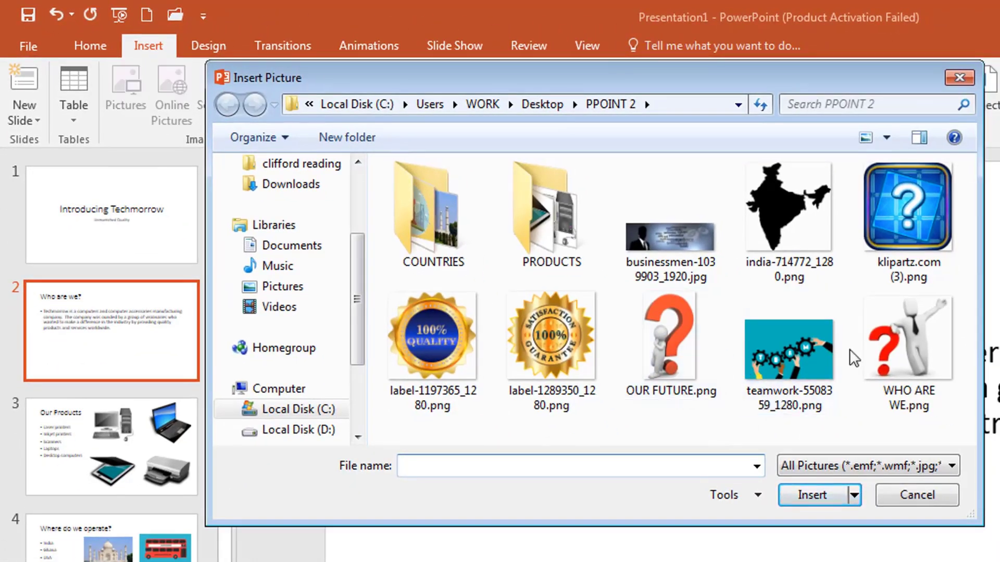
{"action": "left_click", "coordinate": [887, 336]}
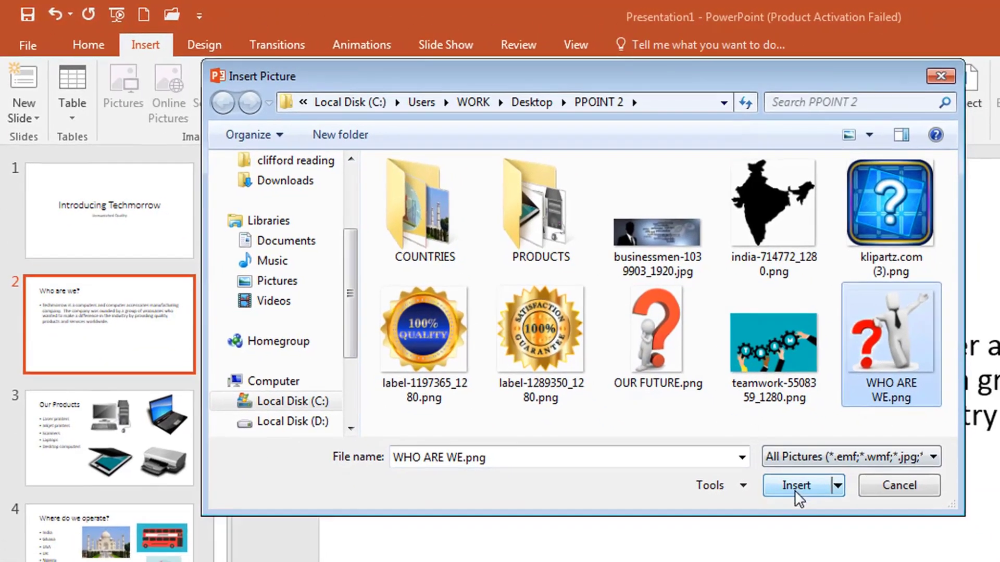
{"action": "left_click", "coordinate": [797, 494]}
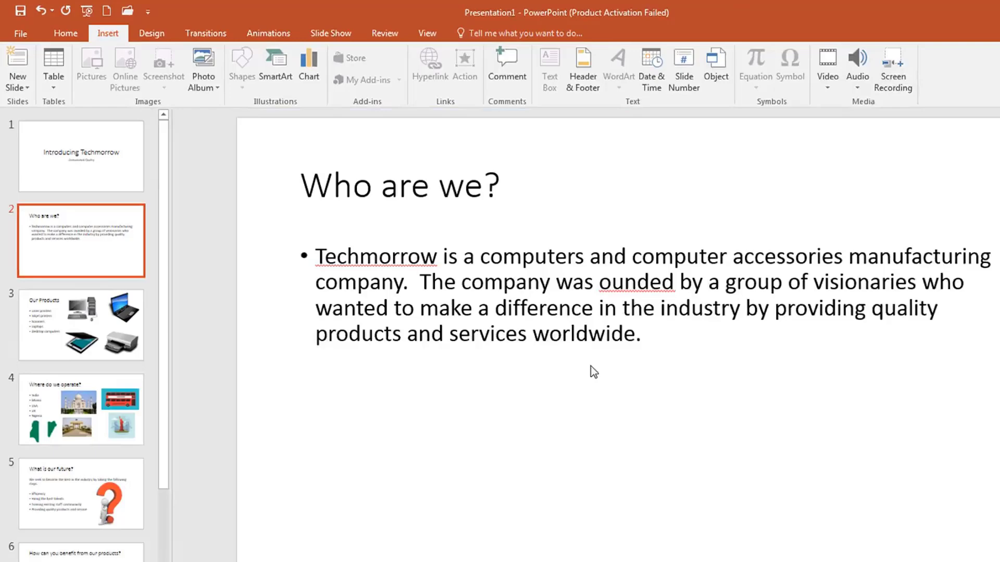
Place the question-mark figure below the paragraph and enlarge it to 3.81" by 4.04"
{"action": "left_click_drag", "start_coordinate": [642, 325], "coordinate": [565, 443]}
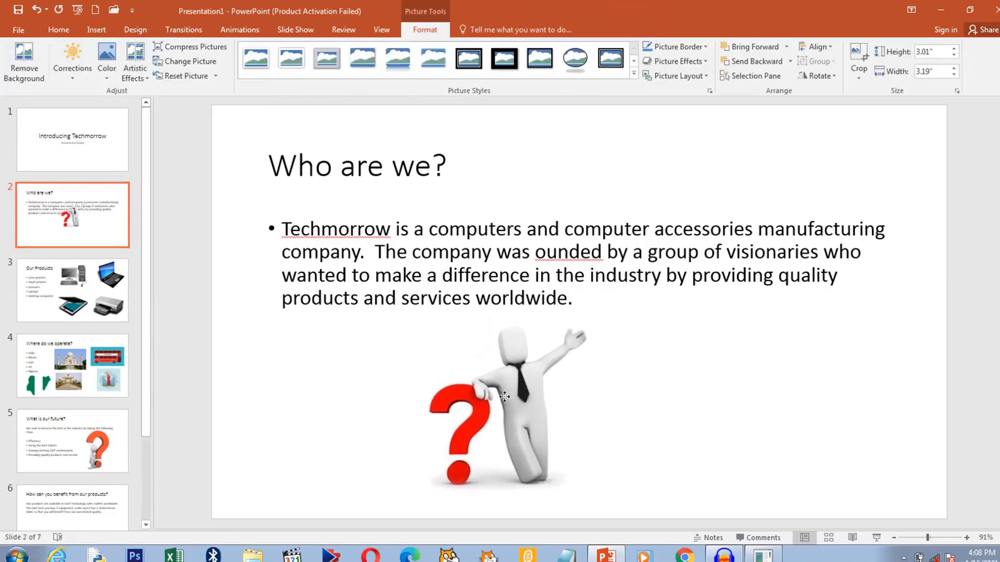
{"action": "left_click_drag", "start_coordinate": [505, 397], "coordinate": [504, 397]}
{"action": "left_click_drag", "start_coordinate": [604, 320], "coordinate": [645, 308]}
{"action": "left_click_drag", "start_coordinate": [551, 371], "coordinate": [618, 388]}
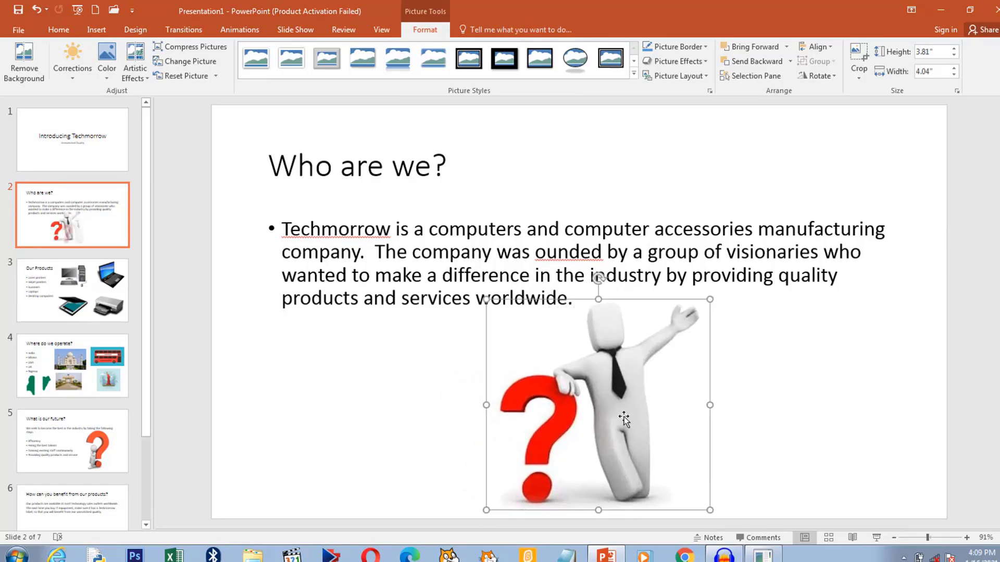
Review slides 1 through 7 and end back on slide 3, Our Products
{"action": "left_click", "coordinate": [81, 127]}
{"action": "scroll", "coordinate": [97, 272], "scroll_direction": "down", "scroll_amount": 2}
{"action": "scroll", "coordinate": [99, 276], "scroll_direction": "up", "scroll_amount": 2}
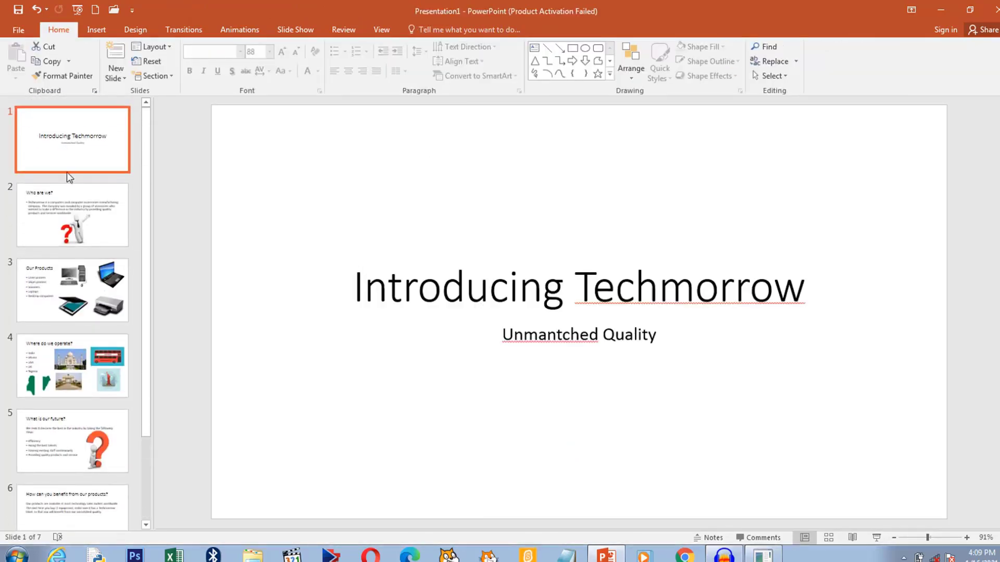
{"action": "left_click", "coordinate": [68, 202]}
{"action": "left_click", "coordinate": [66, 299]}
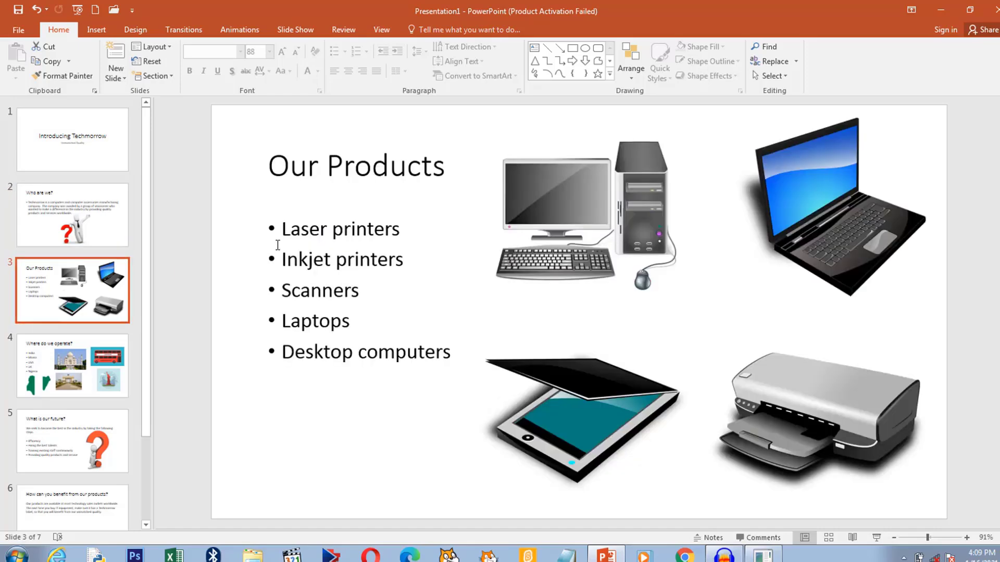
{"action": "scroll", "coordinate": [278, 246], "scroll_direction": "down", "scroll_amount": 4}
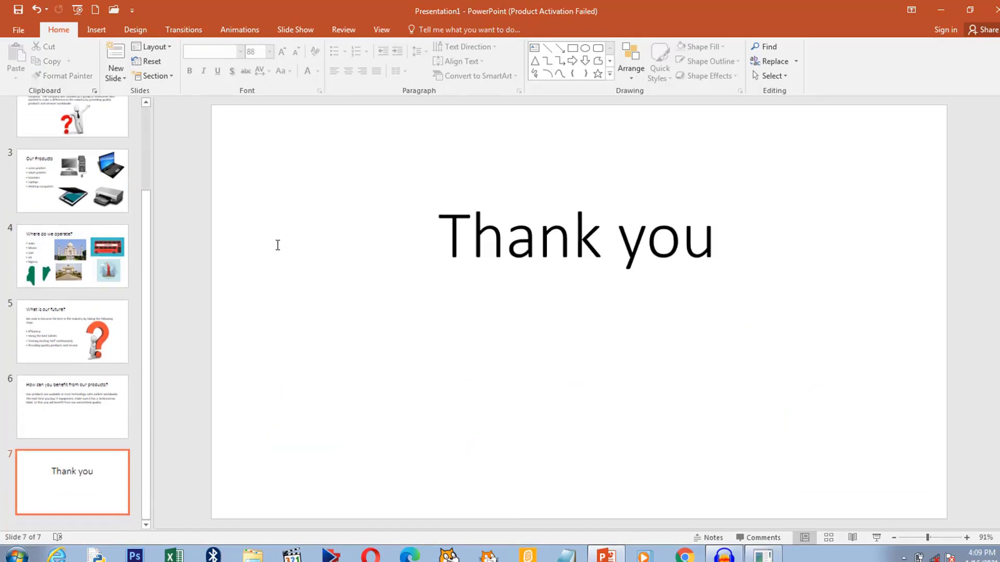
{"action": "scroll", "coordinate": [278, 245], "scroll_direction": "up", "scroll_amount": 1}
{"action": "scroll", "coordinate": [278, 245], "scroll_direction": "up", "scroll_amount": 3}
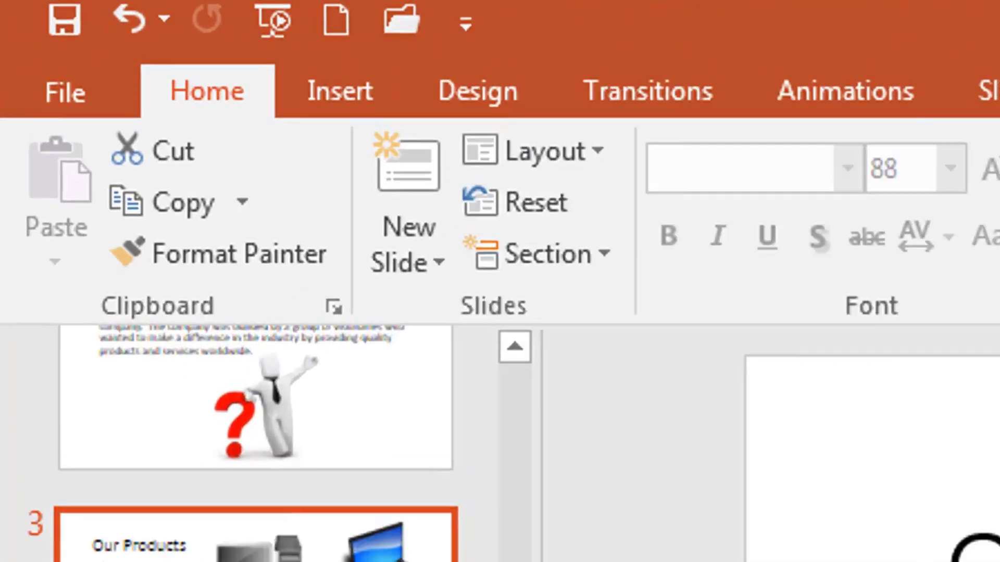
{"action": "scroll", "coordinate": [150, 211], "scroll_direction": "up", "scroll_amount": 3}
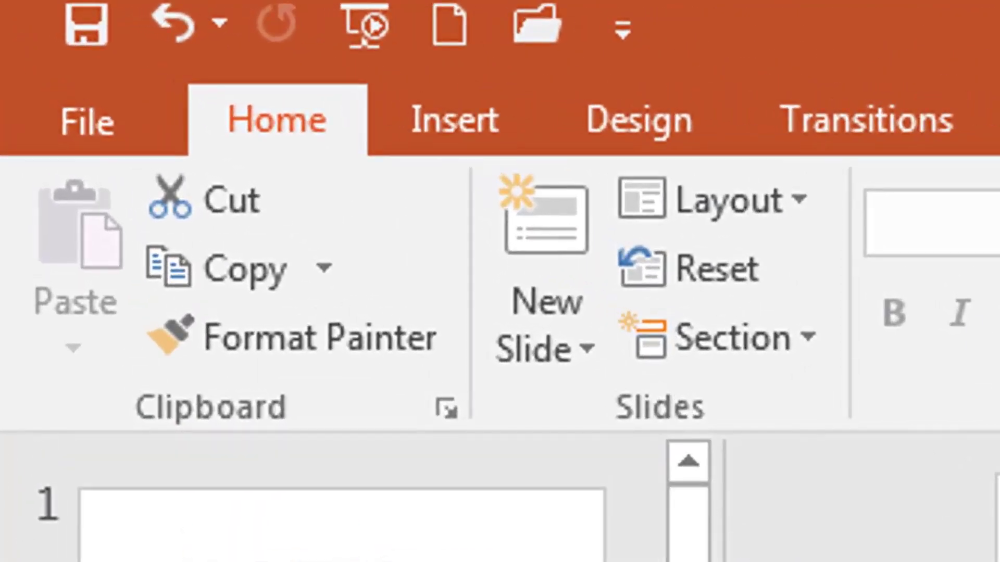
Apply the blue Slice theme from the Design gallery and check the seven slide thumbnails
{"action": "left_click", "coordinate": [638, 125]}
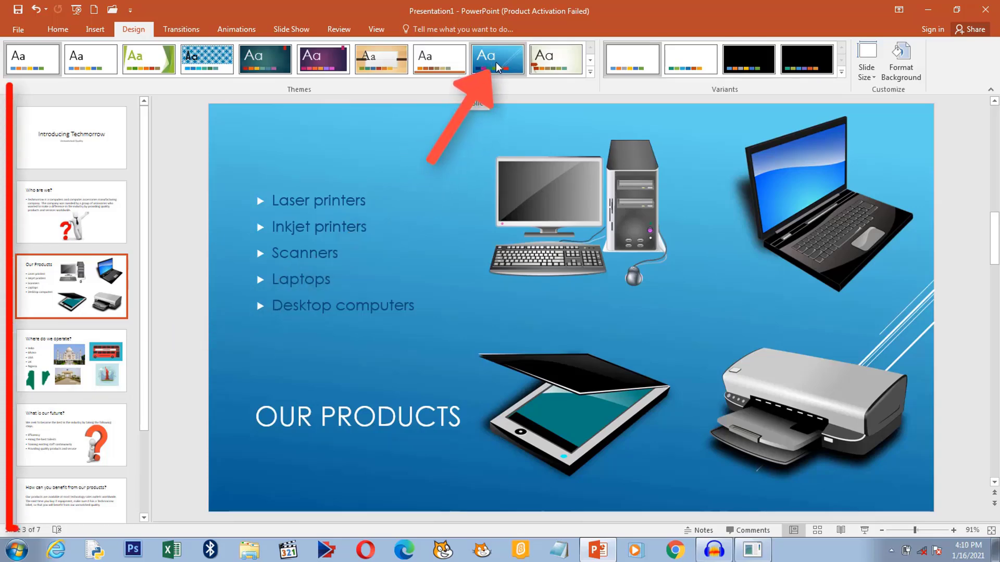
{"action": "left_click", "coordinate": [498, 66]}
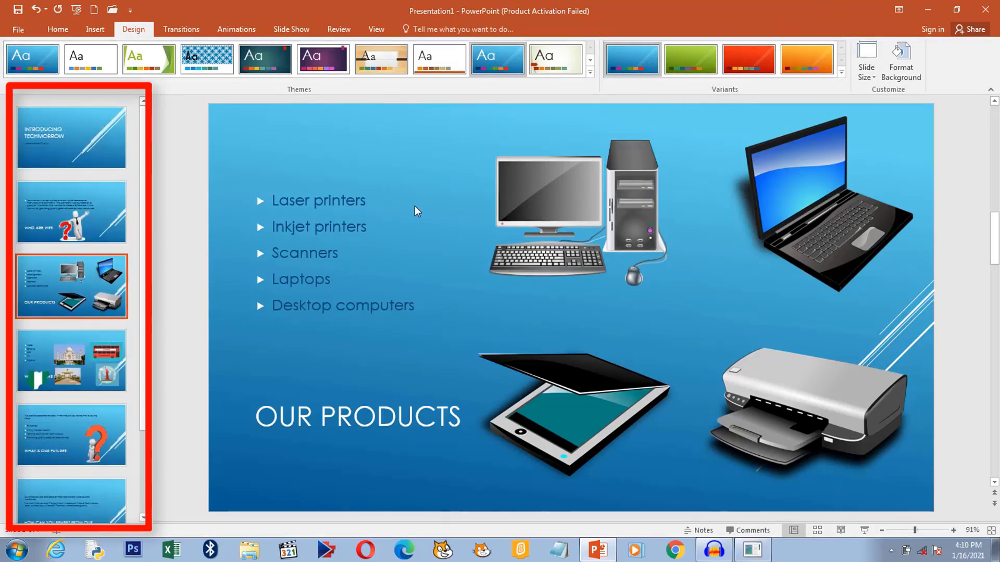
{"action": "scroll", "coordinate": [408, 208], "scroll_direction": "down", "scroll_amount": 1}
{"action": "scroll", "coordinate": [438, 193], "scroll_direction": "down", "scroll_amount": 1}
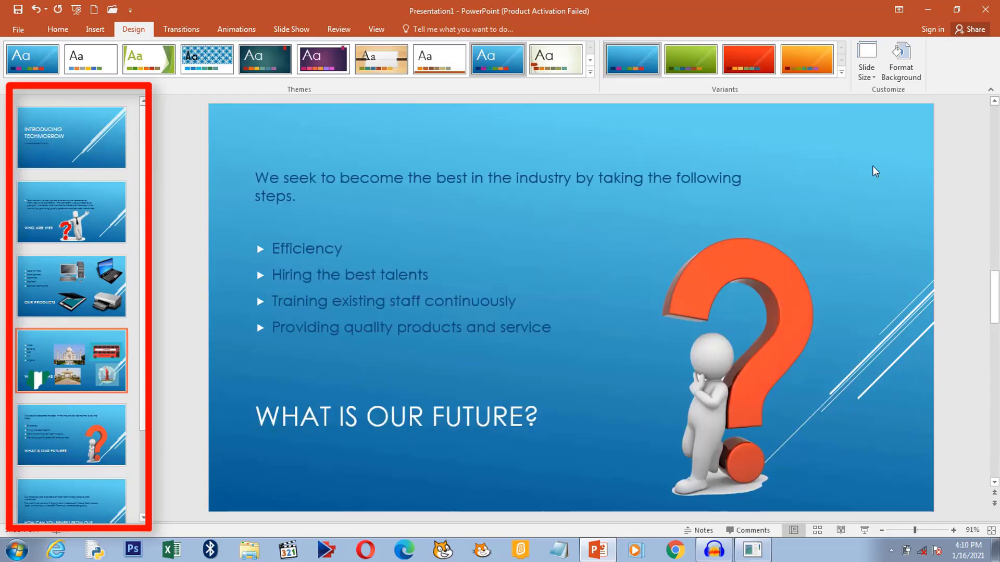
{"action": "left_click_drag", "start_coordinate": [995, 291], "coordinate": [996, 125]}
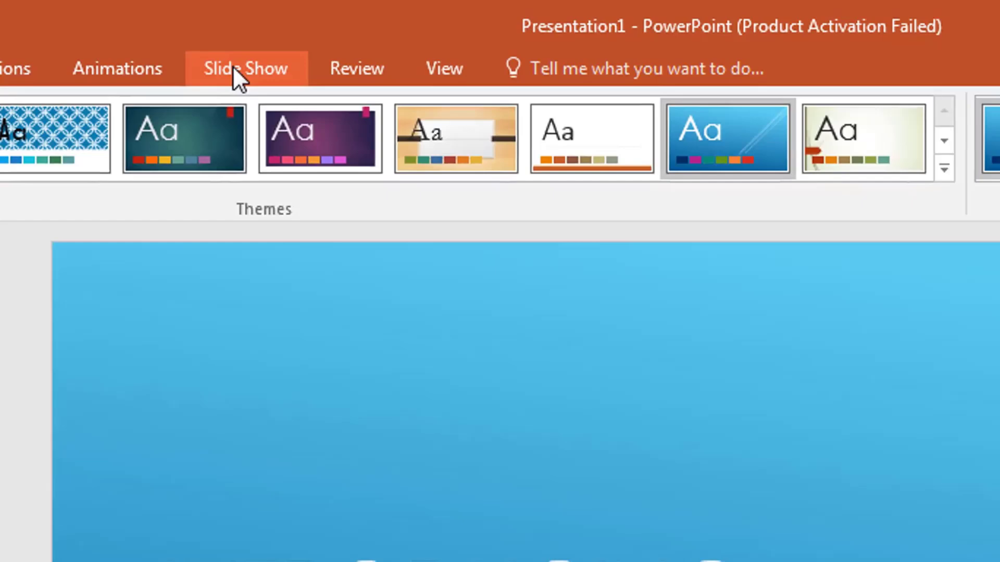
Show the Slide Show ribbon with slide 2, Who are we?, in view
{"action": "left_click", "coordinate": [232, 67]}
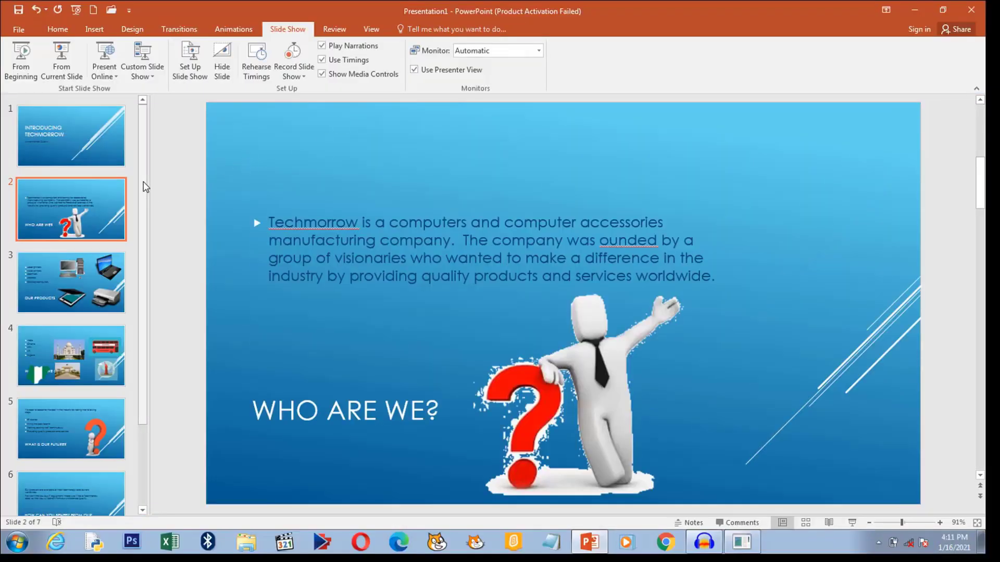
{"action": "scroll", "coordinate": [130, 182], "scroll_direction": "down", "scroll_amount": 1}
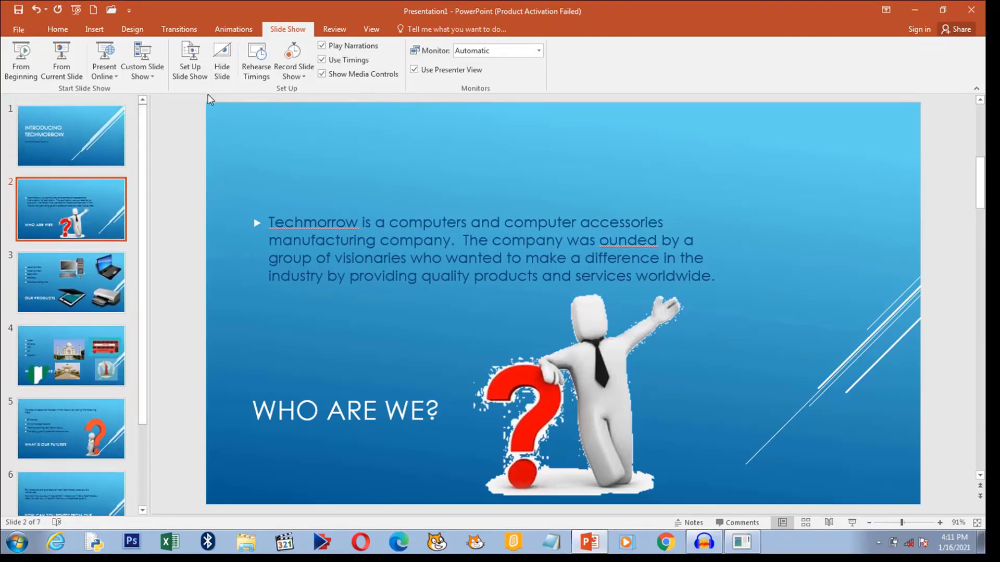
Preview the Push, Wipe, Split, Reveal and Random Bars transitions on slide 2
{"action": "left_click", "coordinate": [182, 29]}
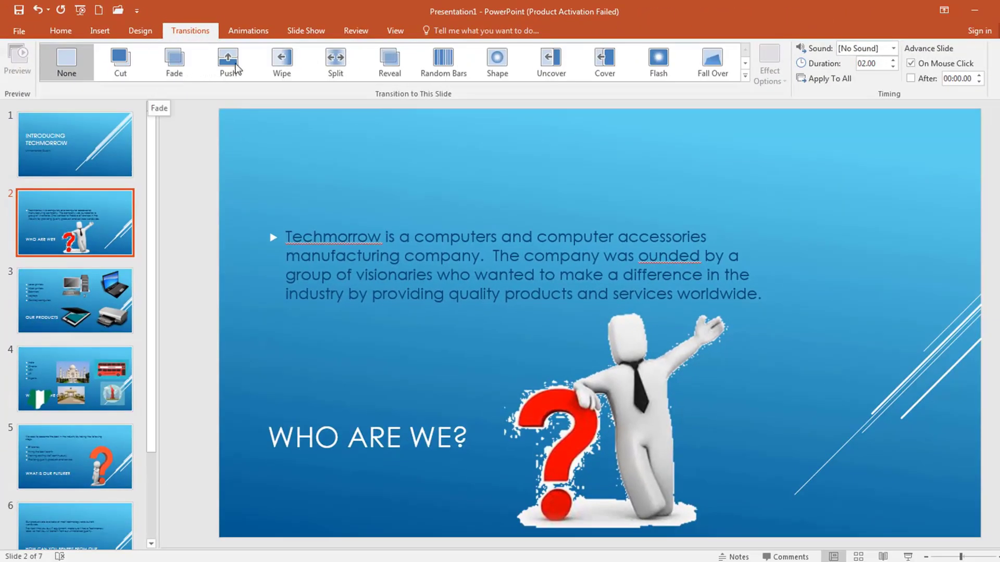
{"action": "left_click", "coordinate": [498, 208]}
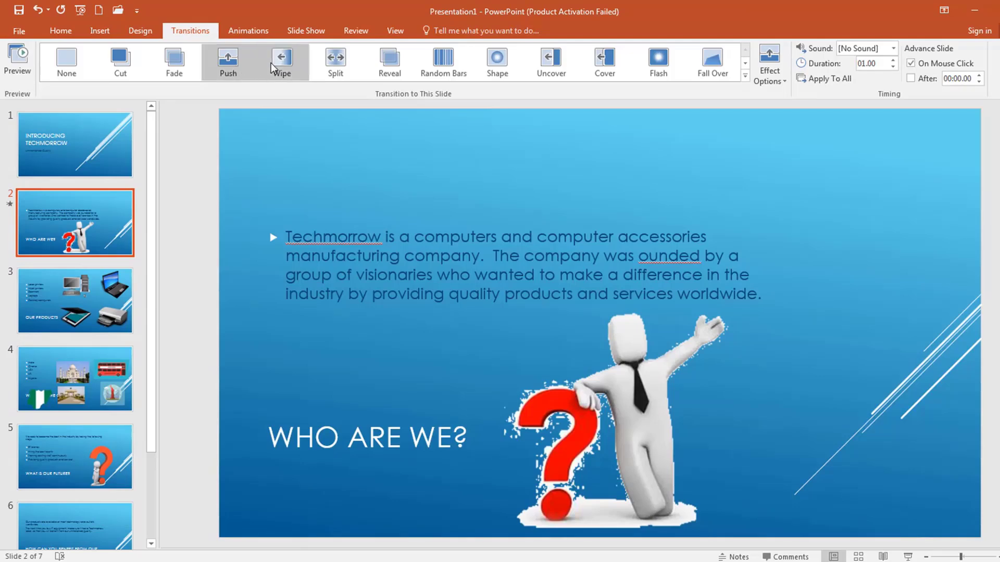
{"action": "left_click", "coordinate": [271, 67]}
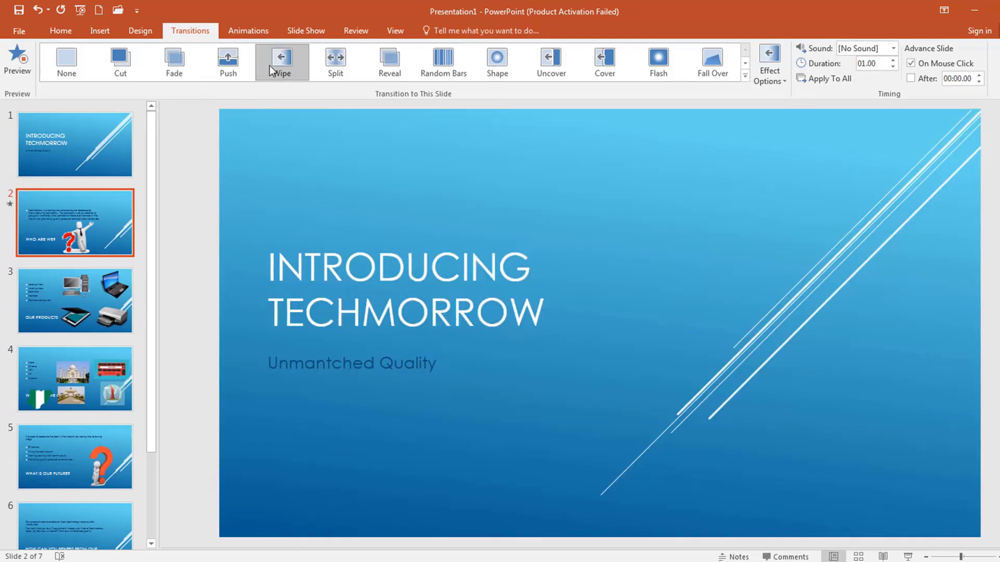
{"action": "left_click", "coordinate": [336, 69]}
{"action": "left_click", "coordinate": [389, 66]}
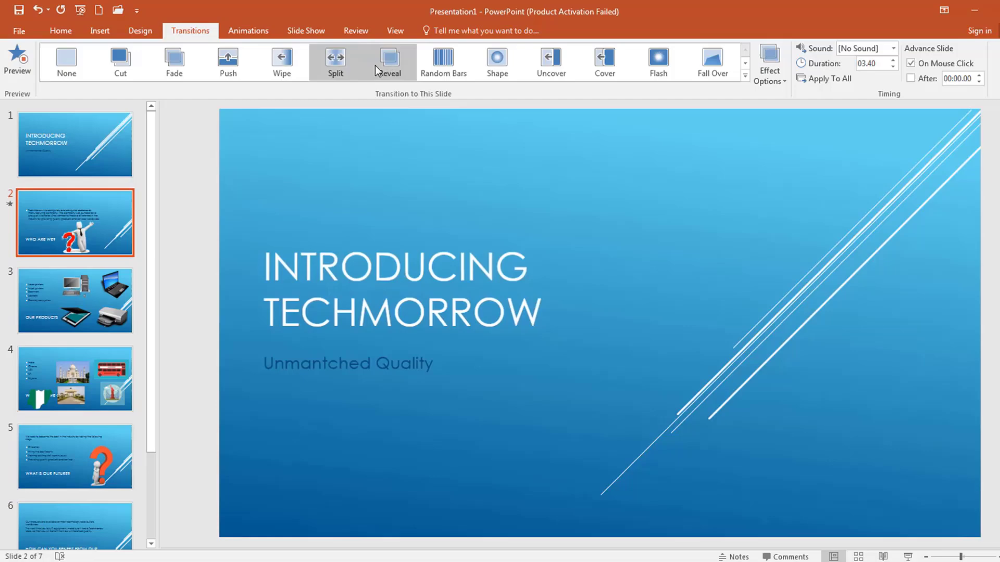
{"action": "left_click", "coordinate": [443, 65]}
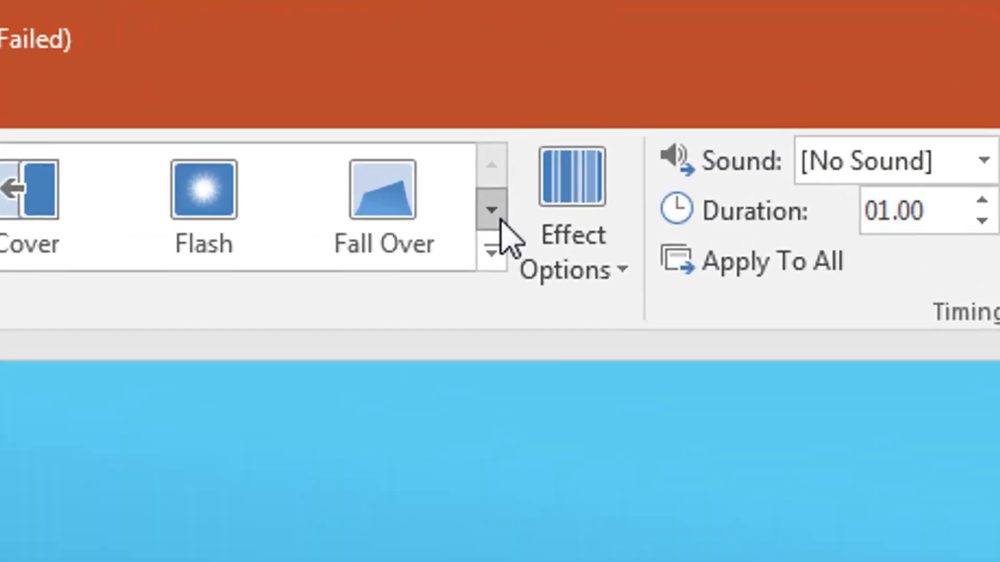
Apply the Flip transition to slide 2 from the full transitions gallery
{"action": "left_click", "coordinate": [745, 63]}
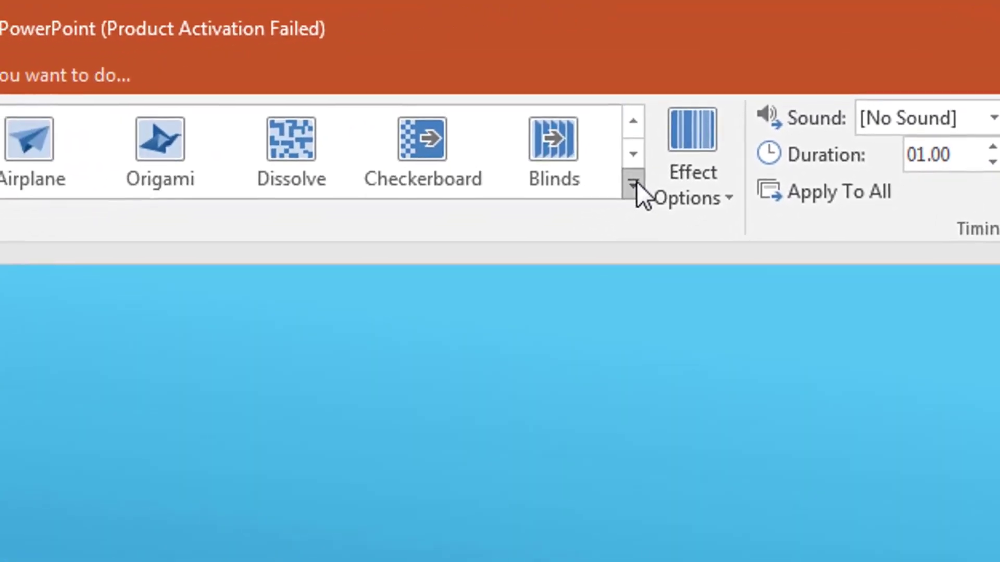
{"action": "left_click", "coordinate": [603, 199]}
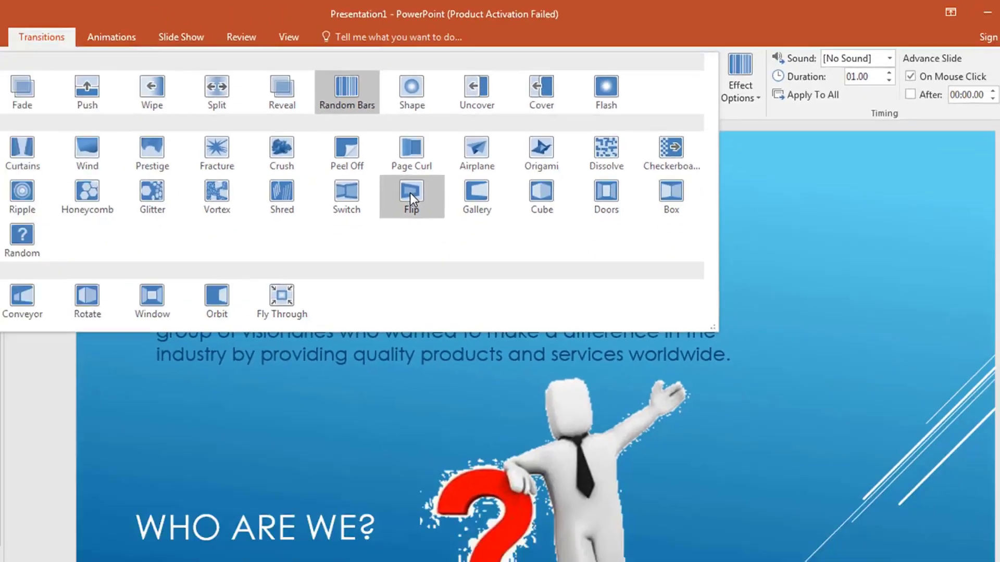
{"action": "left_click", "coordinate": [245, 307]}
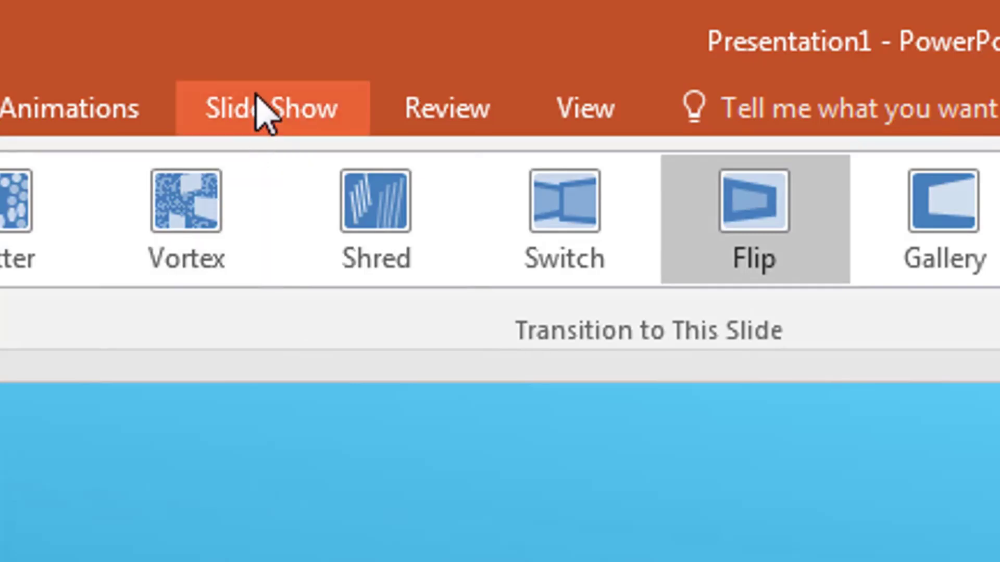
Switch to the Slide Show tab with slide 5, 'What is our future?', in view
{"action": "left_click", "coordinate": [265, 112]}
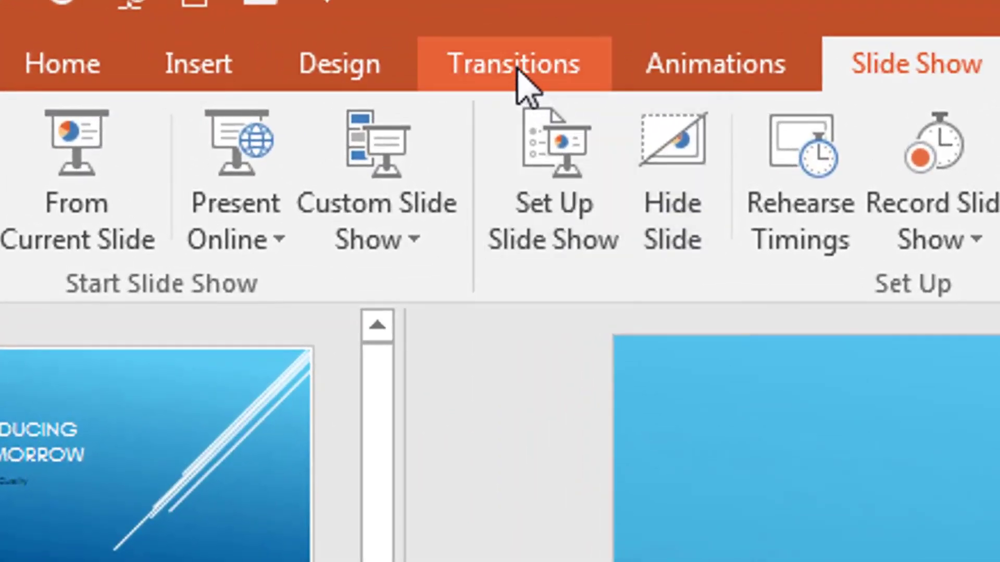
Choose Flip from the full transition gallery and apply it to all seven slides
{"action": "left_click", "coordinate": [518, 70]}
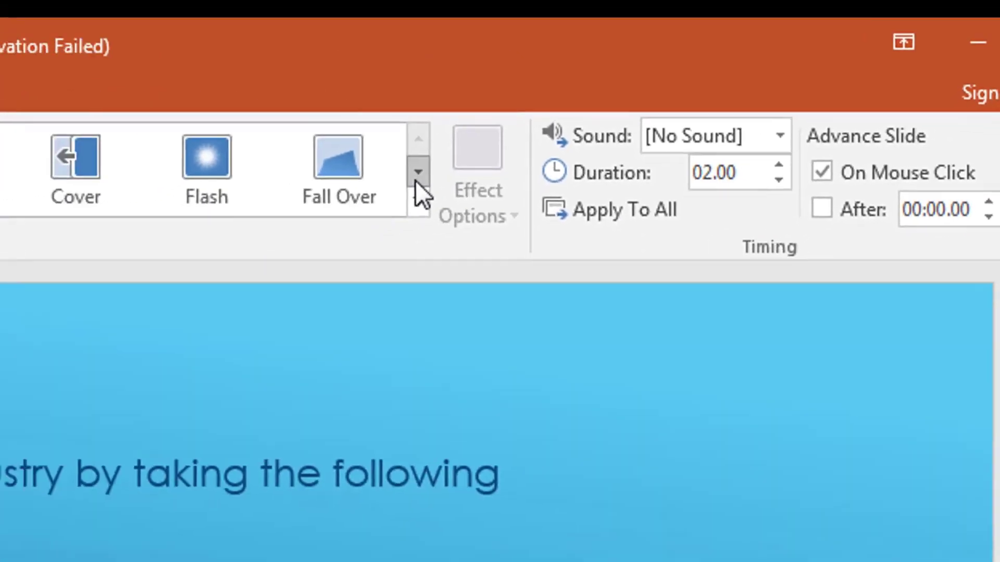
{"action": "left_click", "coordinate": [530, 154]}
{"action": "left_click", "coordinate": [530, 178]}
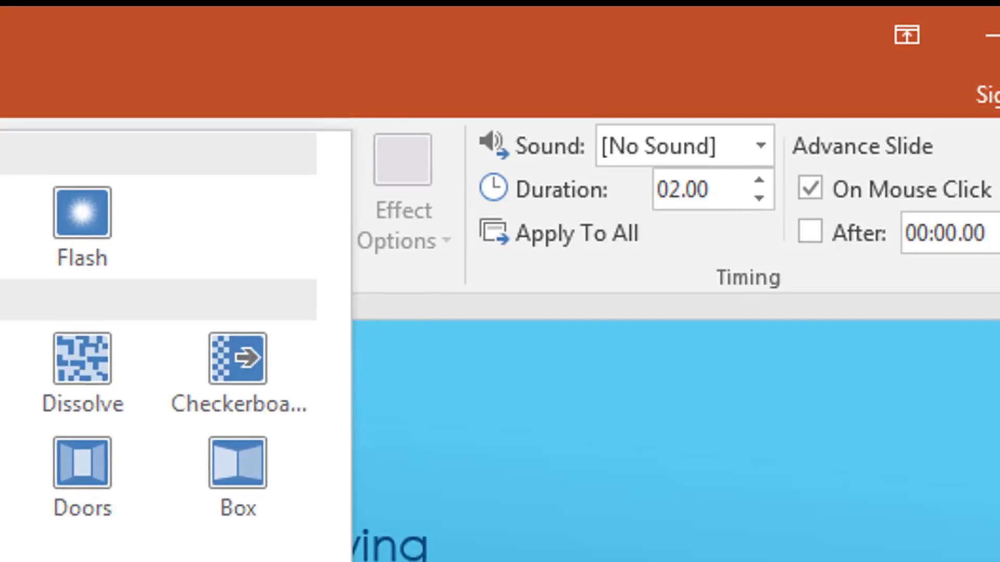
{"action": "left_click", "coordinate": [79, 359]}
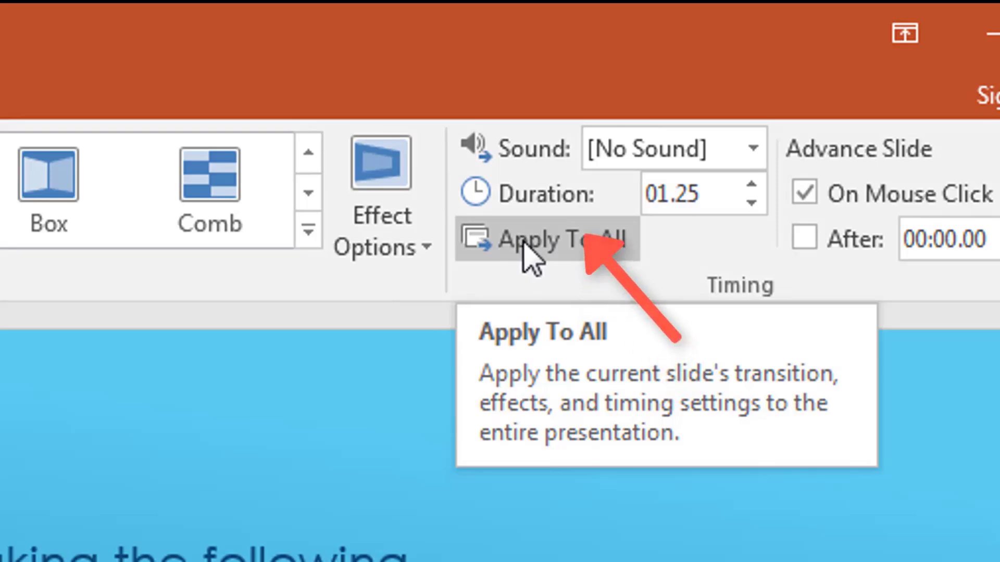
{"action": "left_click", "coordinate": [525, 245]}
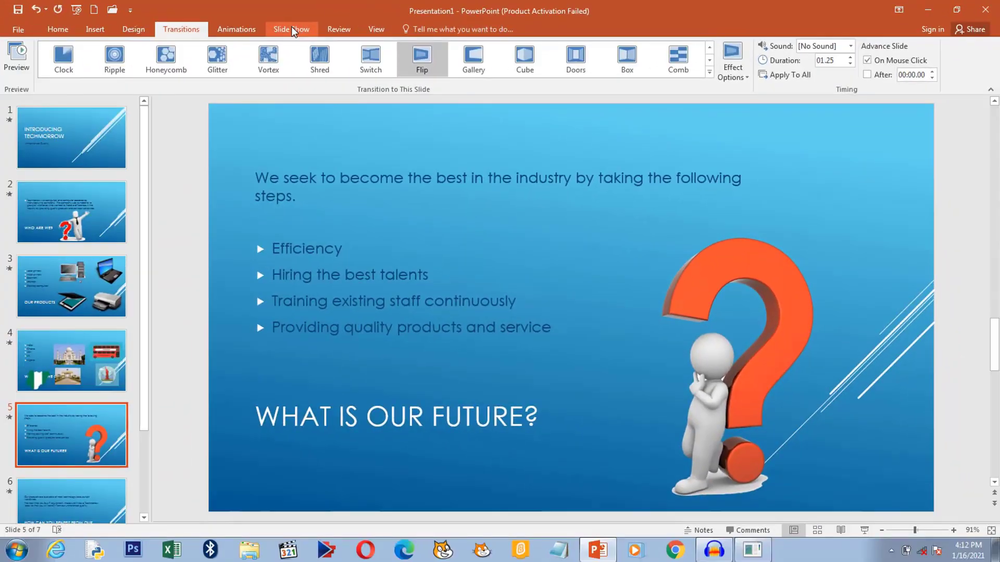
Return to the Slide Show tab now that every slide has a transition
{"action": "left_click", "coordinate": [294, 29]}
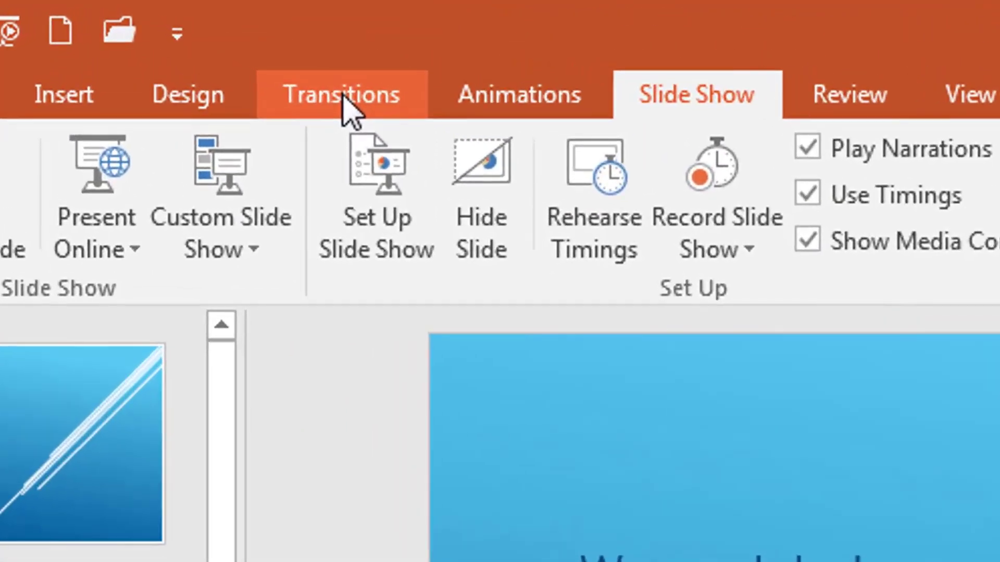
Replace On Mouse Click with auto-advance After 00:03.00 and apply it to all slides
{"action": "left_click", "coordinate": [350, 110]}
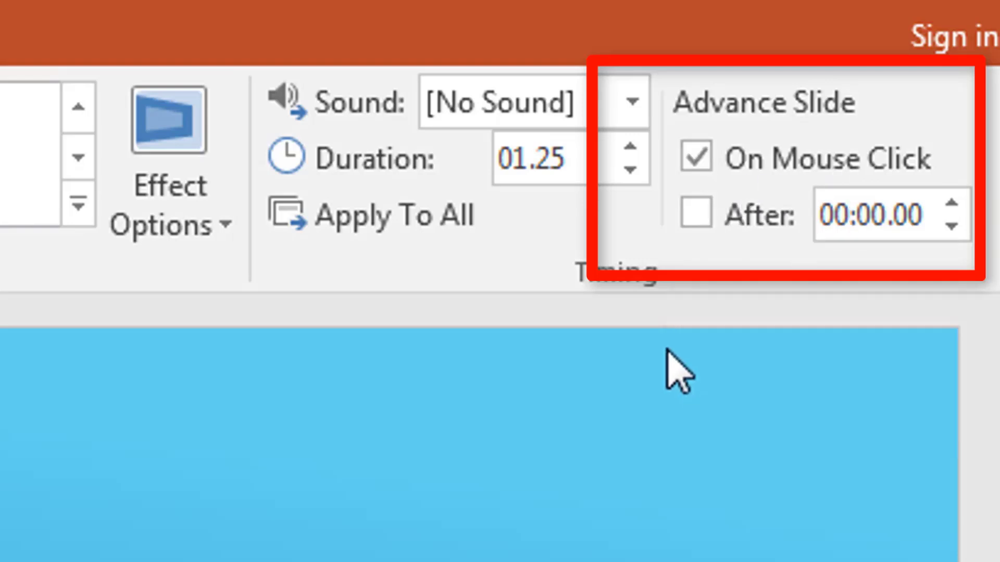
{"action": "left_click", "coordinate": [698, 155]}
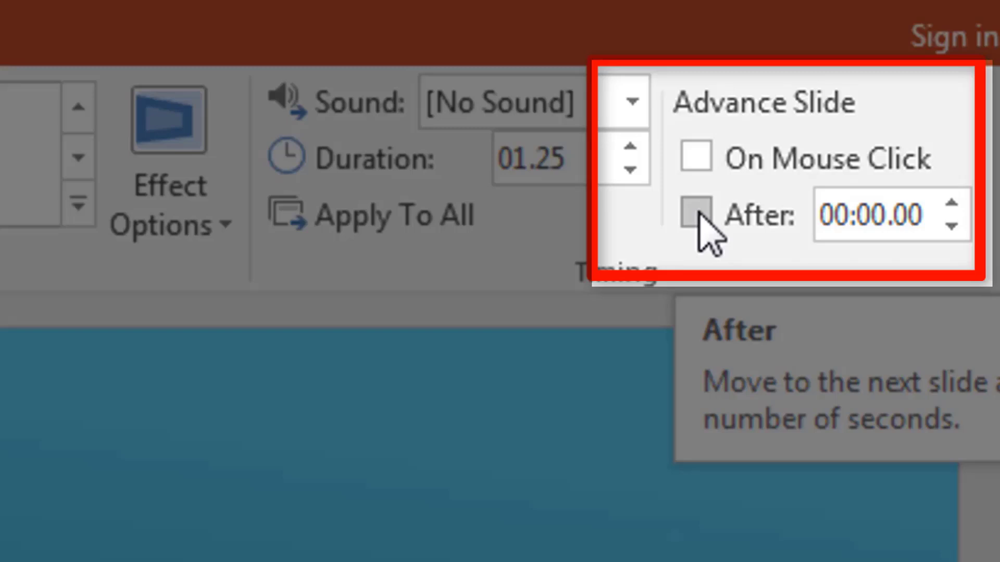
{"action": "left_click", "coordinate": [699, 215]}
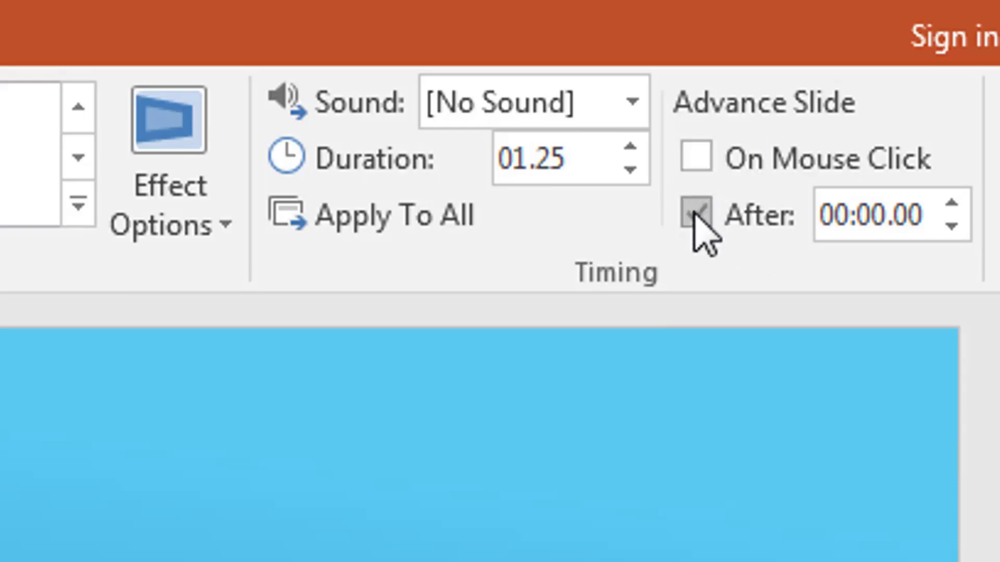
{"action": "left_click", "coordinate": [952, 204]}
{"action": "left_click", "coordinate": [952, 204]}
{"action": "left_click", "coordinate": [952, 204]}
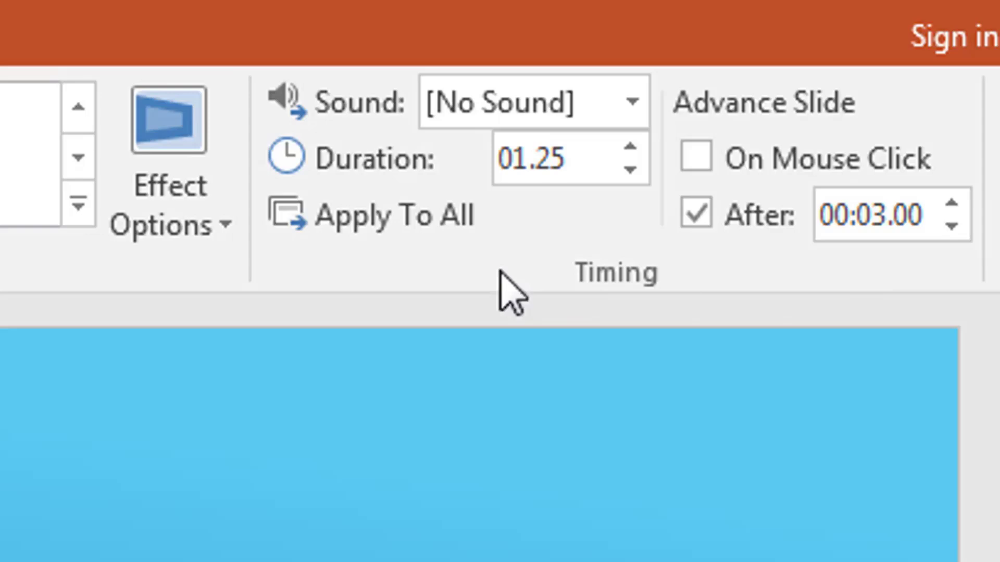
{"action": "left_click", "coordinate": [380, 220]}
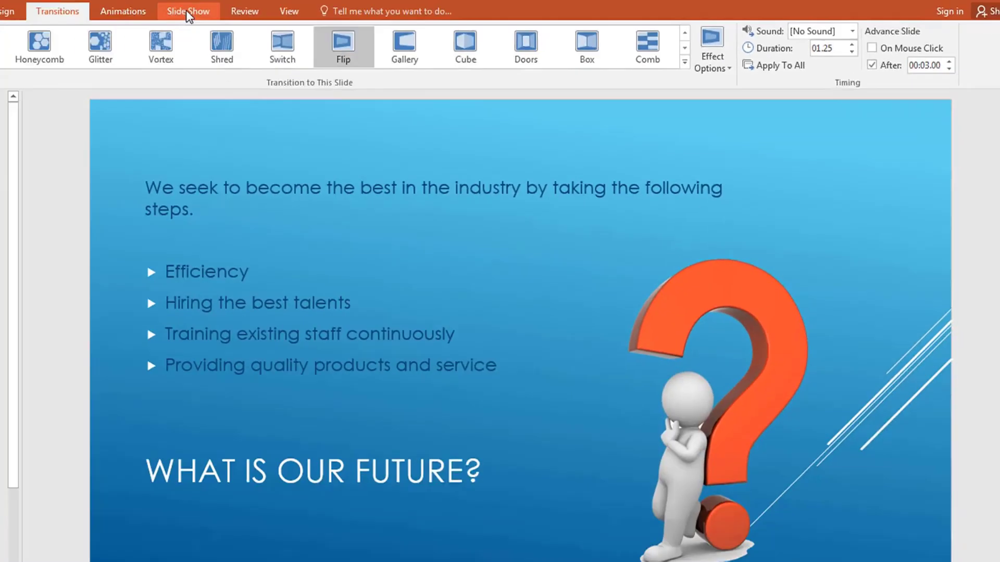
Run the slide show From Beginning, starting at the 'Introducing Techmorrow' title slide
{"action": "left_click", "coordinate": [291, 10]}
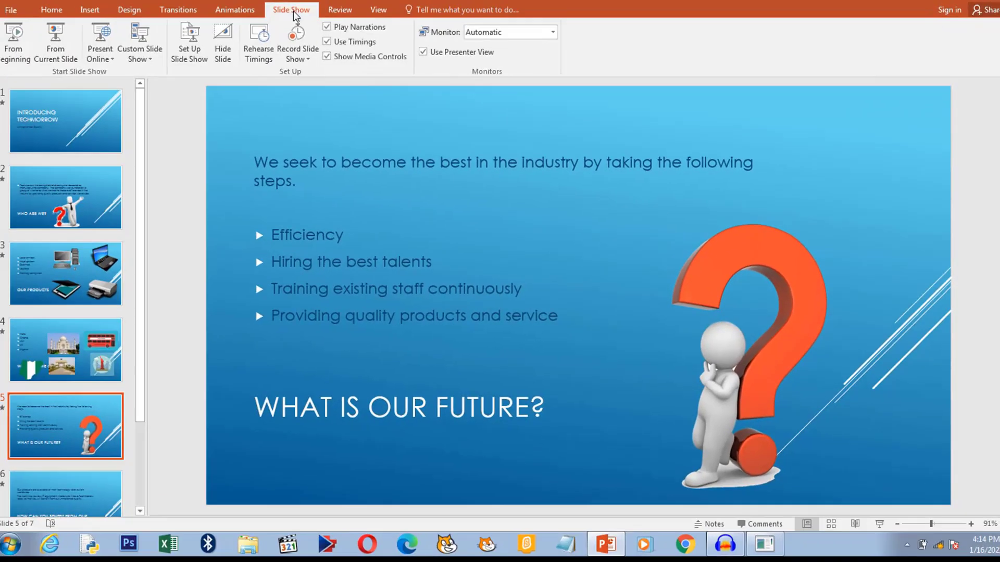
{"action": "left_click", "coordinate": [15, 37]}
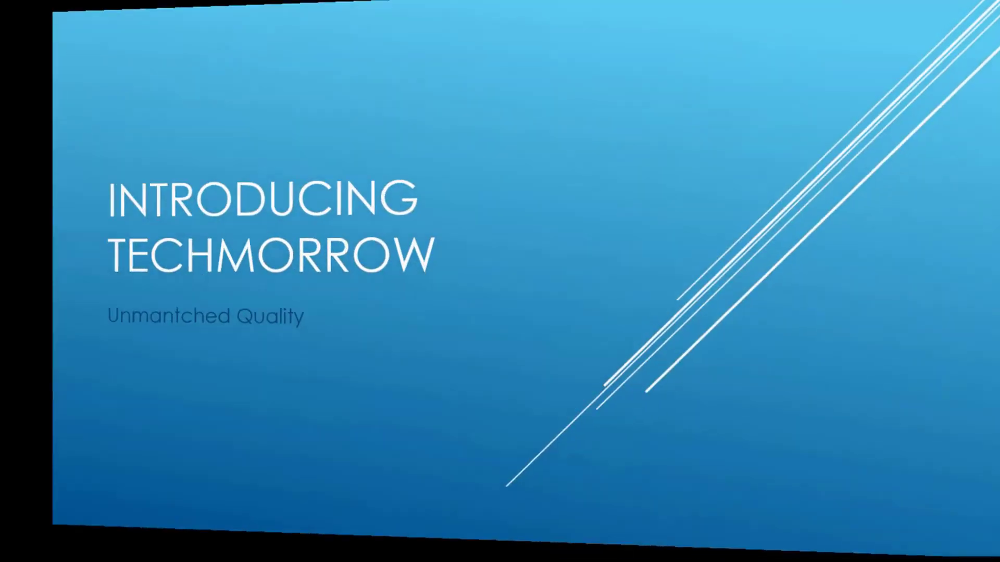